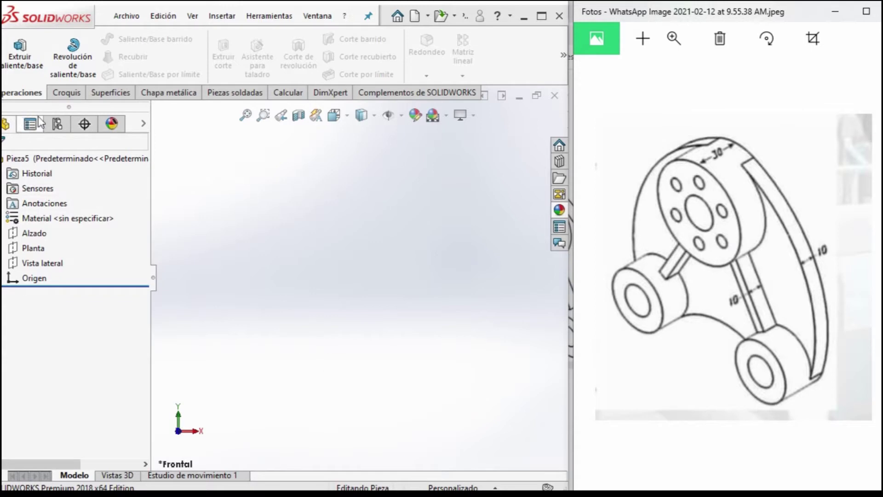
Step: Start a new sketch, Croquis1, on the Alzado (front) plane
{"action": "left_click", "coordinate": [66, 92]}
{"action": "left_click", "coordinate": [12, 40]}
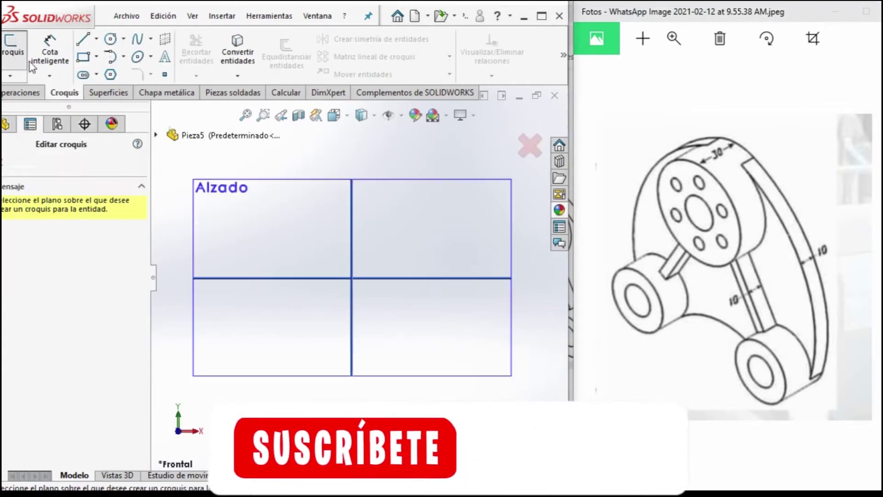
{"action": "left_click", "coordinate": [290, 226]}
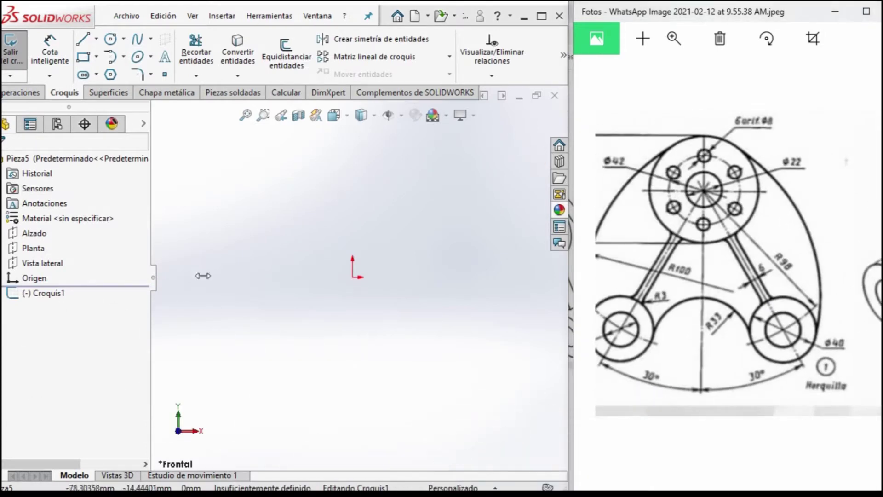
{"action": "left_click", "coordinate": [111, 38]}
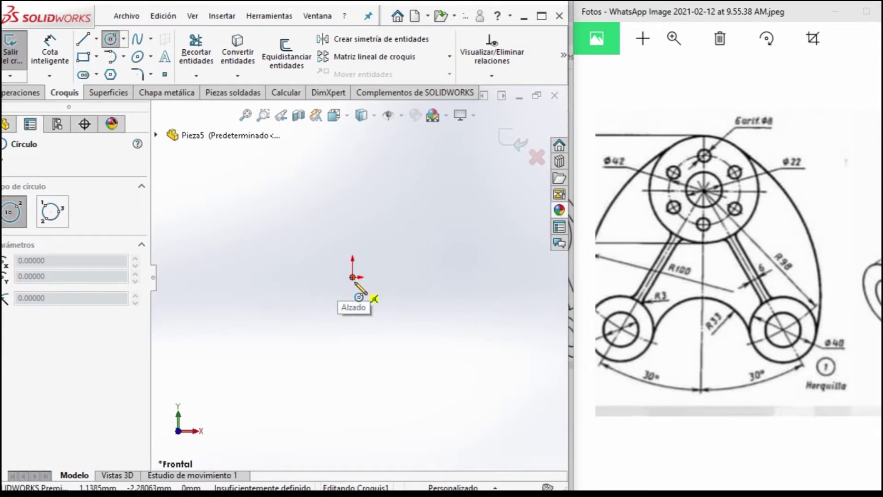
Step: Draw two concentric circles centred on the origin
{"action": "left_click", "coordinate": [353, 276]}
{"action": "left_click", "coordinate": [381, 306]}
{"action": "left_click", "coordinate": [352, 277]}
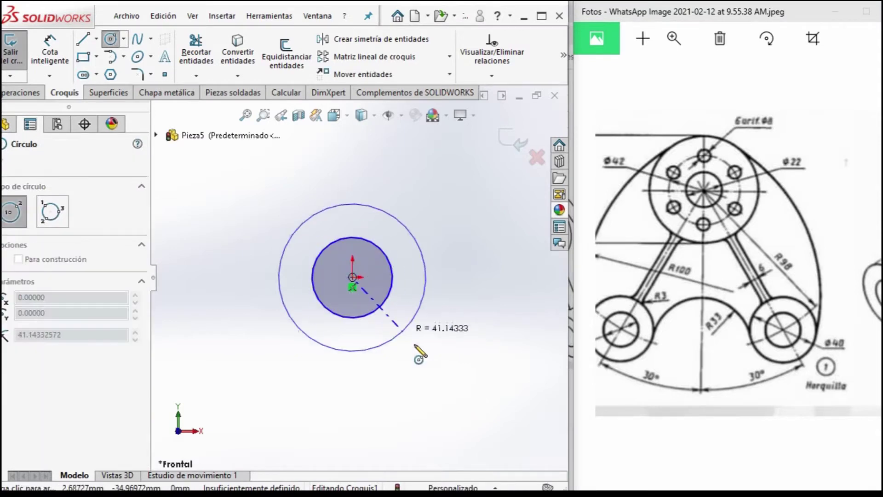
{"action": "left_click", "coordinate": [425, 350]}
{"action": "left_click_drag", "start_coordinate": [690, 258], "coordinate": [762, 258]}
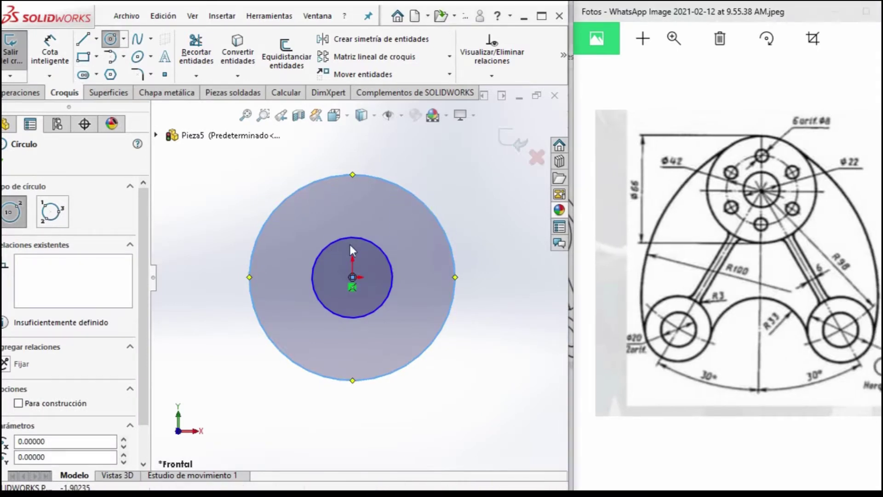
Step: Dimension the inner circle to Ø22 mm and the outer circle to Ø66 mm
{"action": "left_click", "coordinate": [45, 46]}
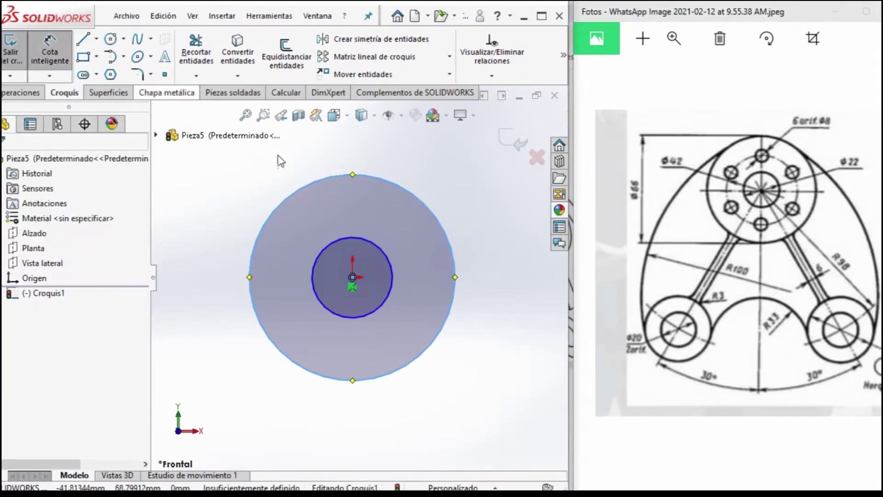
{"action": "left_click", "coordinate": [365, 239]}
{"action": "left_click", "coordinate": [492, 294]}
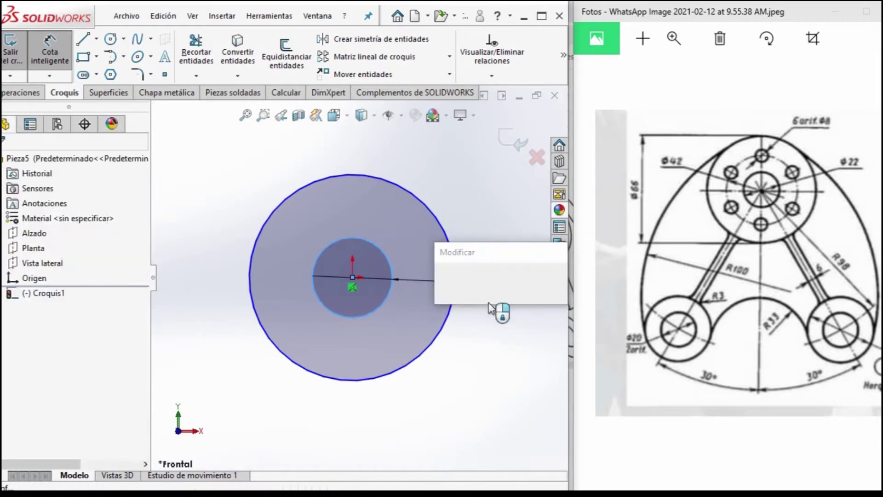
{"action": "type", "text": "22"}
{"action": "key", "text": "Return"}
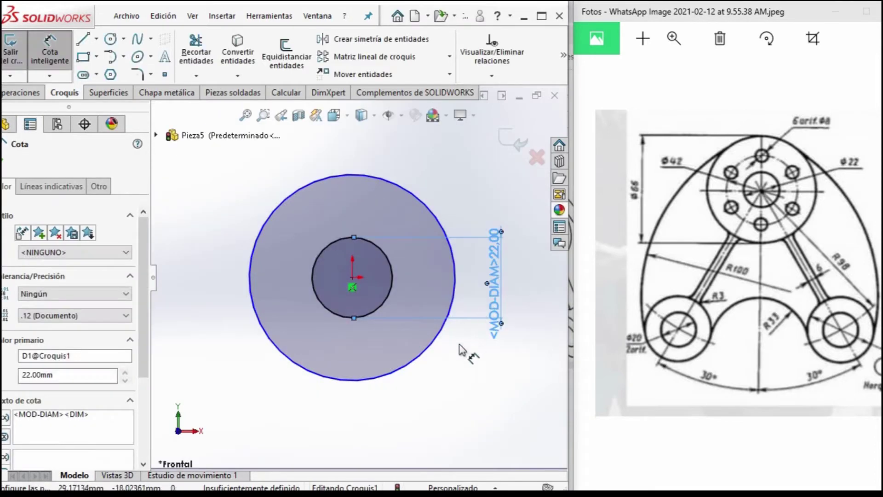
{"action": "left_click", "coordinate": [439, 341]}
{"action": "left_click", "coordinate": [462, 380]}
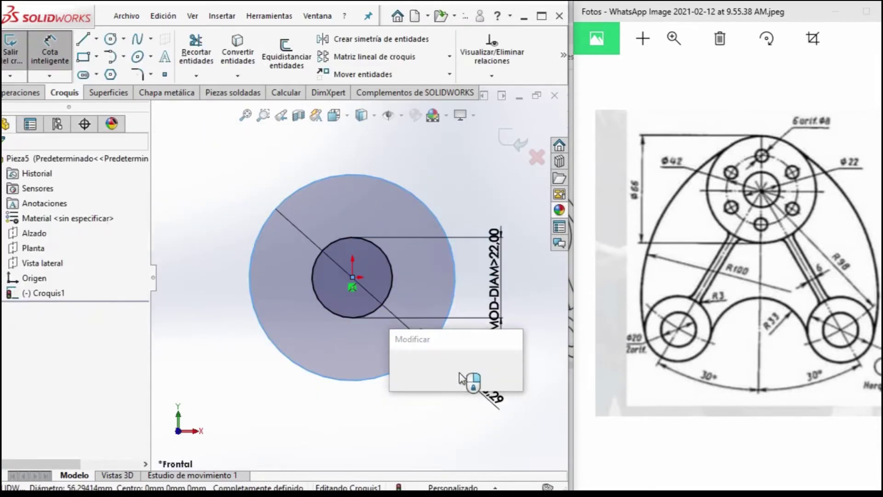
{"action": "type", "text": "66"}
{"action": "key", "text": "Return"}
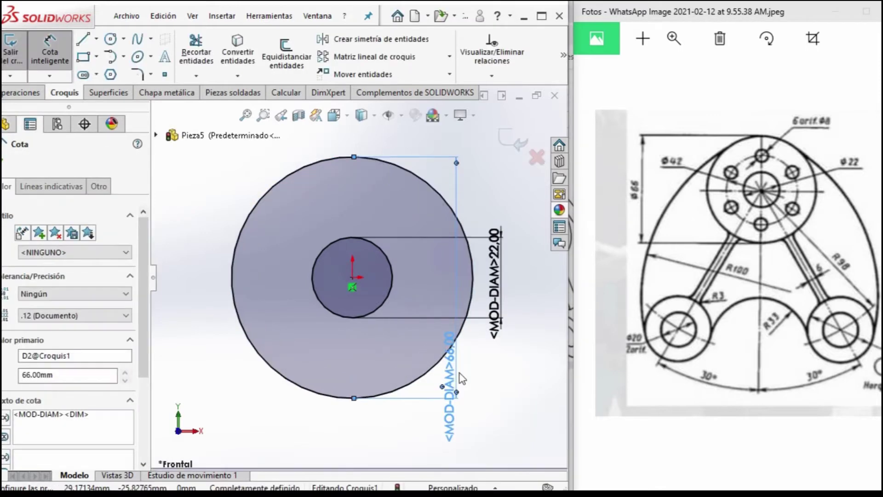
{"action": "left_click", "coordinate": [96, 56]}
Step: Draw a vertical construction line downward from the origin
{"action": "left_click", "coordinate": [96, 39]}
{"action": "left_click", "coordinate": [96, 39]}
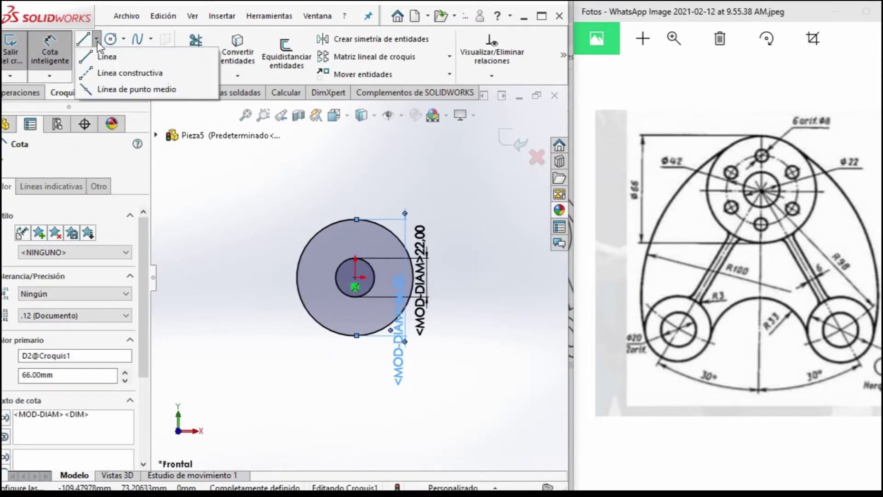
{"action": "left_click", "coordinate": [111, 73]}
{"action": "left_click", "coordinate": [355, 277]}
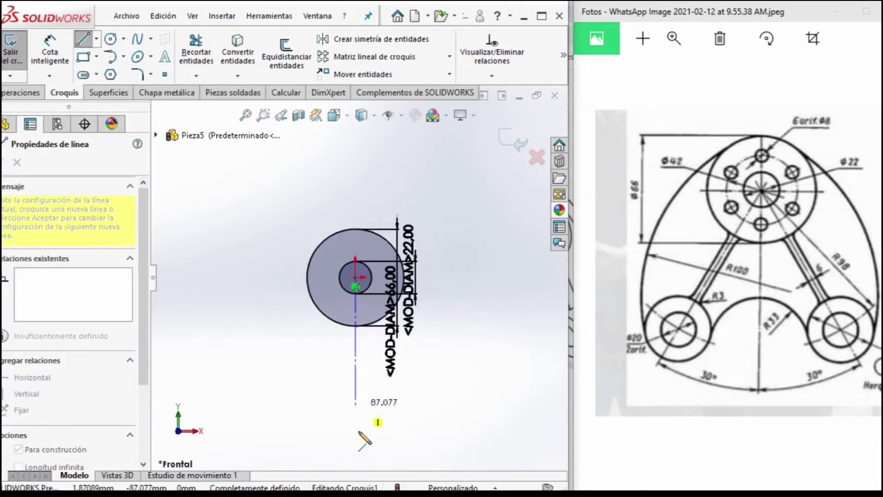
{"action": "left_click", "coordinate": [361, 425]}
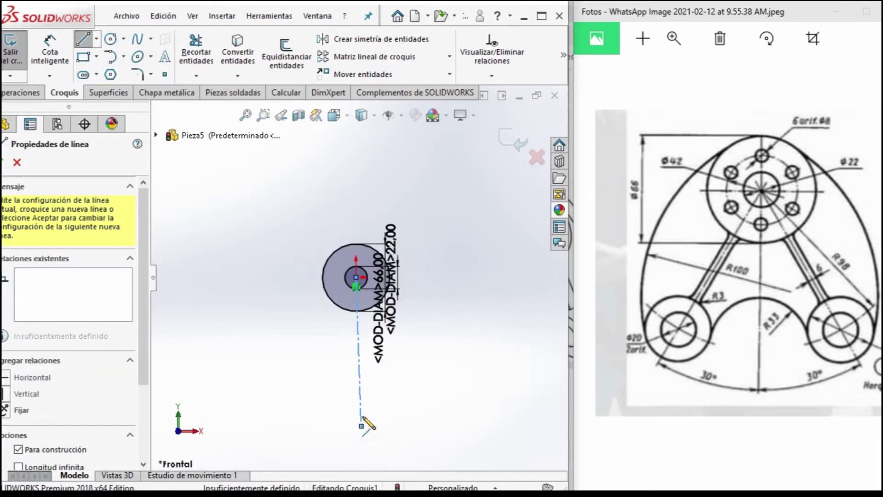
{"action": "key", "text": "Escape"}
{"action": "left_click", "coordinate": [361, 401]}
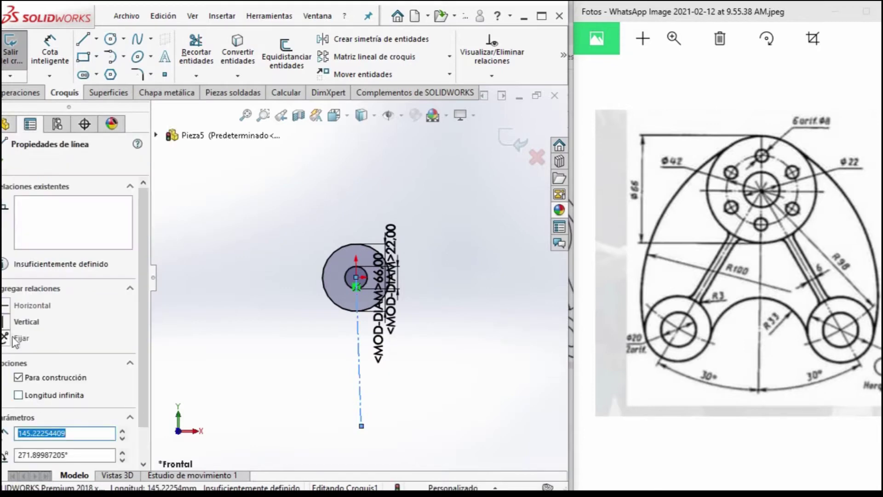
{"action": "left_click", "coordinate": [7, 324]}
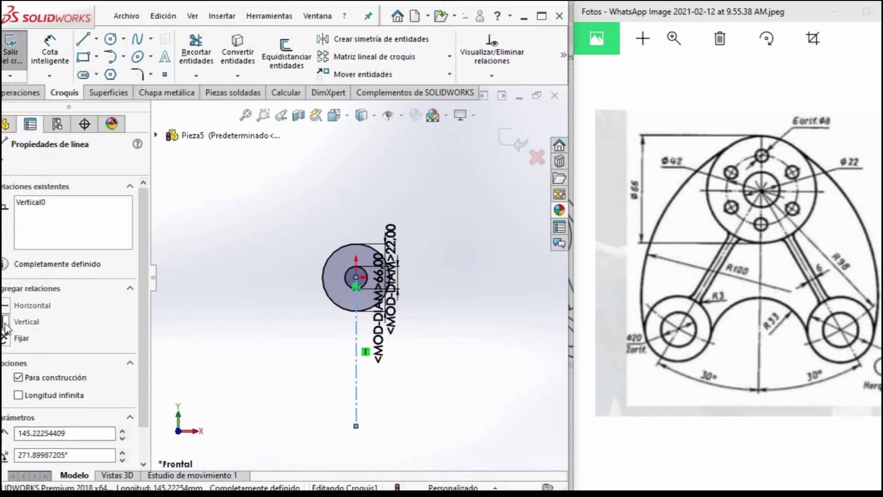
Step: Draw a line from the origin down-left and dimension it 30° from the vertical line
{"action": "left_click", "coordinate": [81, 43]}
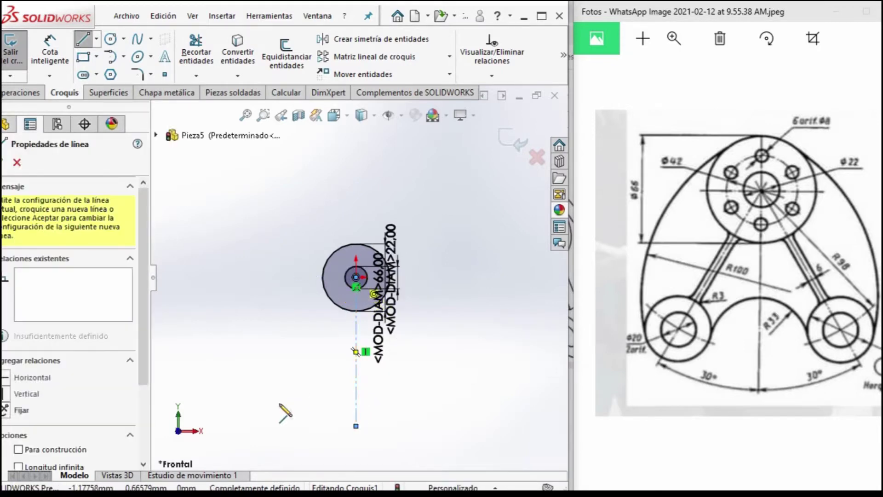
{"action": "left_click", "coordinate": [288, 426]}
{"action": "key", "text": "Escape"}
{"action": "left_click", "coordinate": [50, 41]}
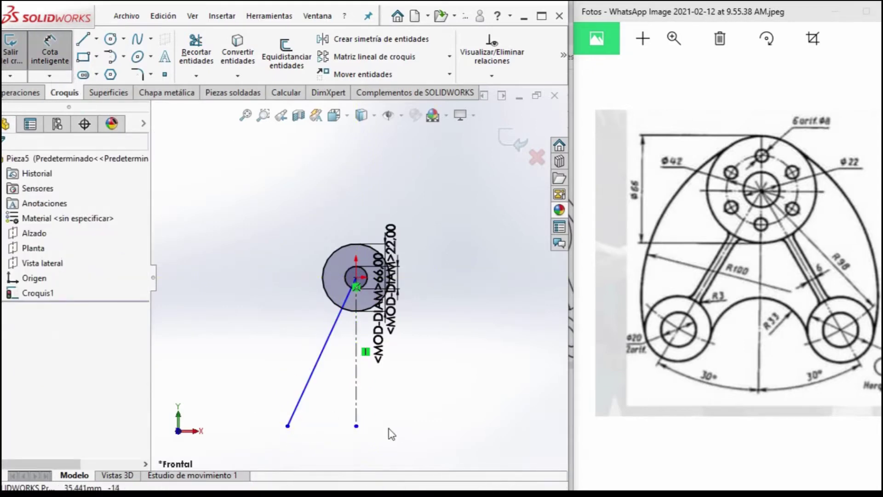
{"action": "left_click", "coordinate": [356, 383]}
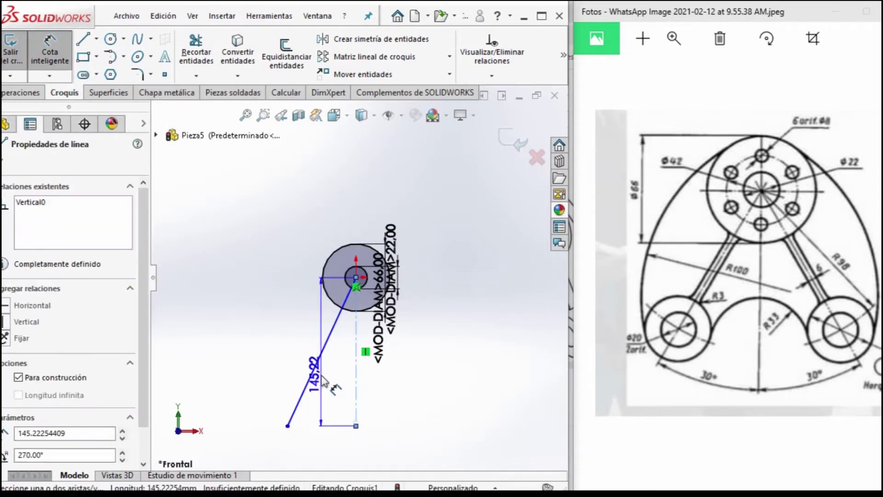
{"action": "left_click", "coordinate": [317, 368]}
{"action": "left_click", "coordinate": [334, 393]}
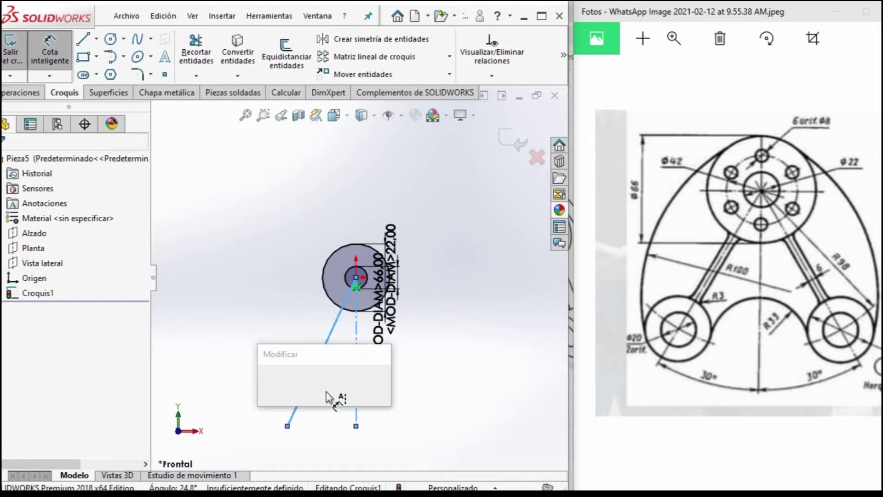
{"action": "type", "text": "30"}
{"action": "key", "text": "Return"}
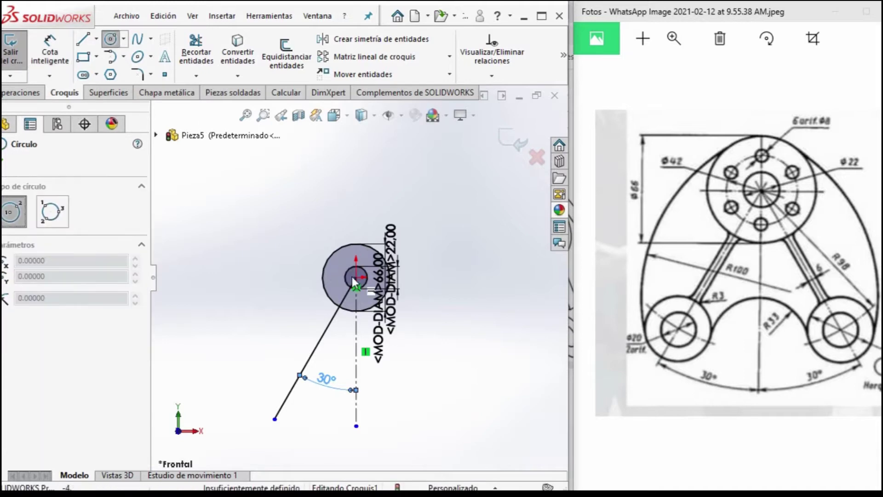
Step: Add a Ø196 mm circle at the origin and trim the angled line outside it
{"action": "left_click", "coordinate": [357, 278]}
{"action": "left_click", "coordinate": [381, 409]}
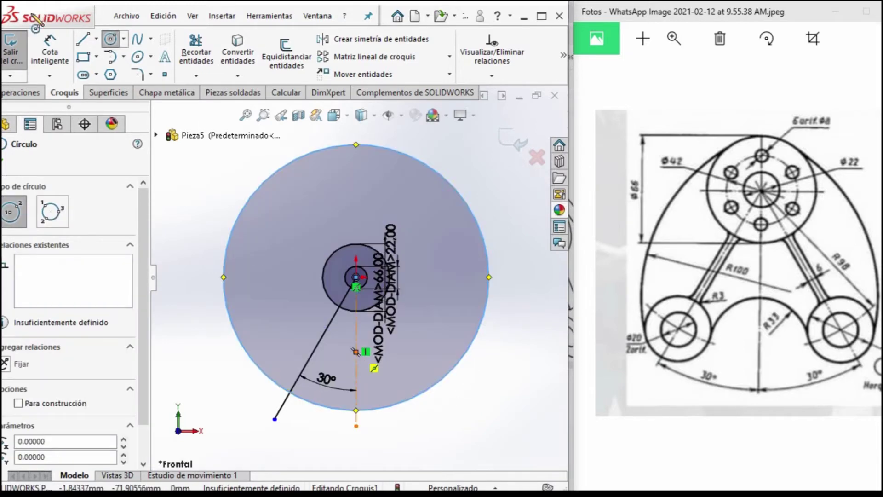
{"action": "key", "text": "d"}
{"action": "left_click", "coordinate": [449, 187]}
{"action": "left_click", "coordinate": [478, 191]}
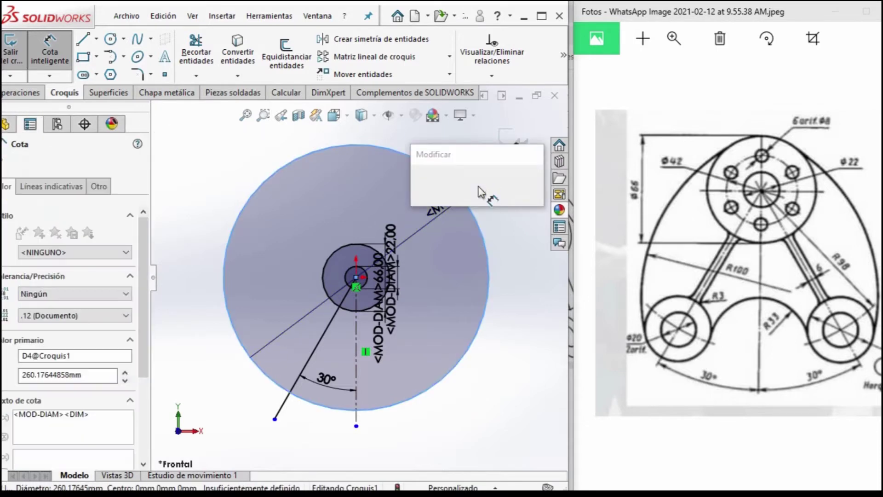
{"action": "type", "text": "98196"}
{"action": "key", "text": "Return"}
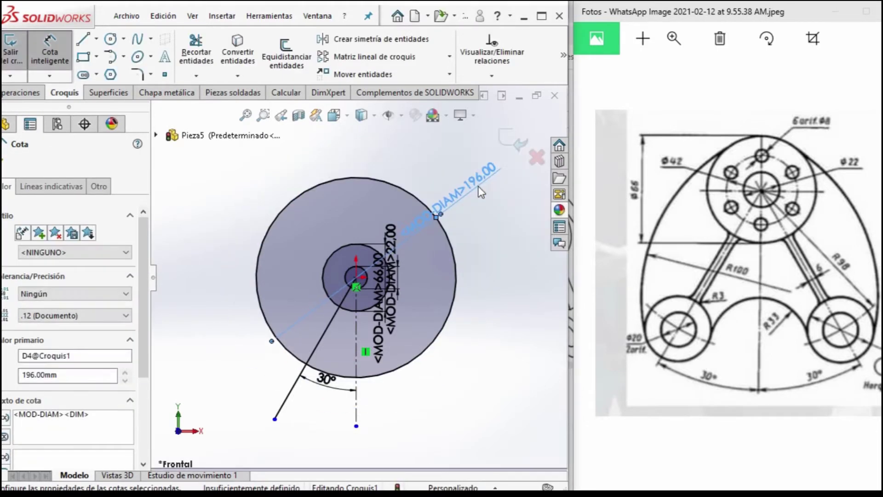
{"action": "left_click", "coordinate": [196, 53]}
{"action": "left_click_drag", "start_coordinate": [261, 376], "coordinate": [303, 401]}
{"action": "scroll", "coordinate": [311, 349], "scroll_direction": "down", "scroll_amount": 5}
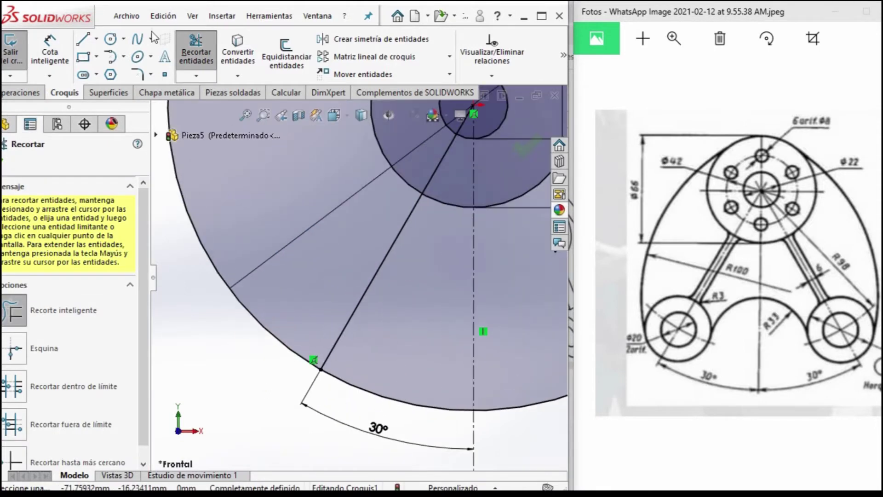
Step: Draw two concentric boss circles where the angled line meets the Ø196 circle
{"action": "left_click", "coordinate": [110, 39]}
{"action": "left_click", "coordinate": [320, 369]}
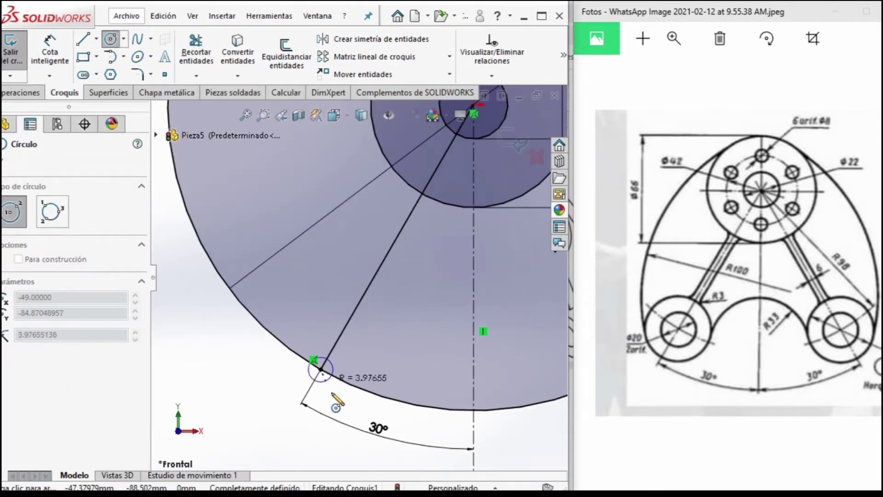
{"action": "left_click", "coordinate": [352, 402]}
{"action": "left_click", "coordinate": [321, 369]}
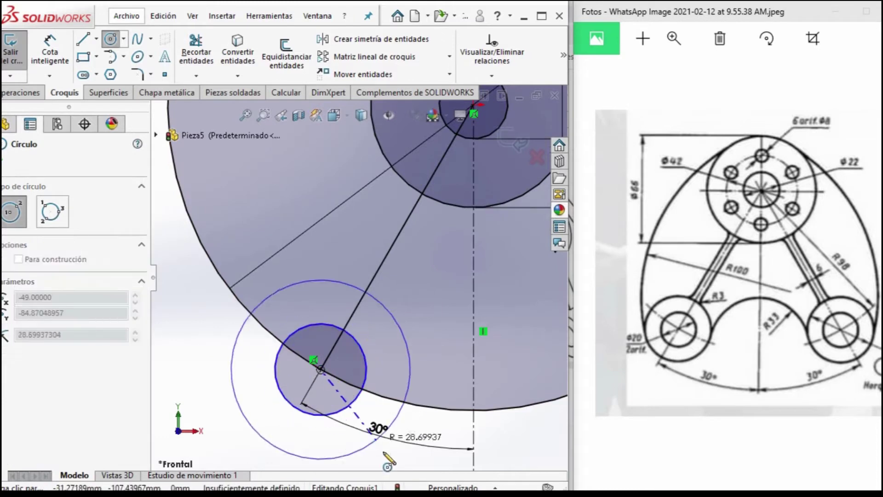
{"action": "left_click", "coordinate": [398, 437]}
Step: Dimension the boss circles to Ø20 mm and Ø40 mm
{"action": "left_click", "coordinate": [68, 55]}
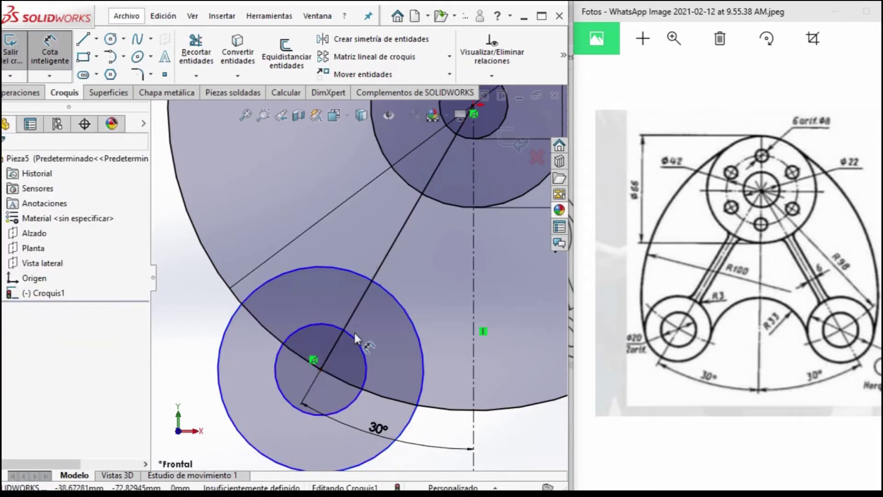
{"action": "left_click", "coordinate": [361, 346]}
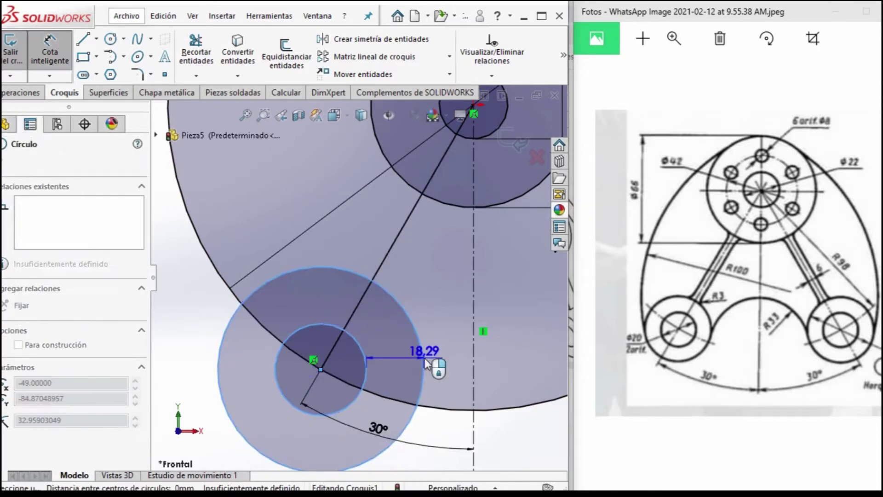
{"action": "left_click", "coordinate": [383, 374]}
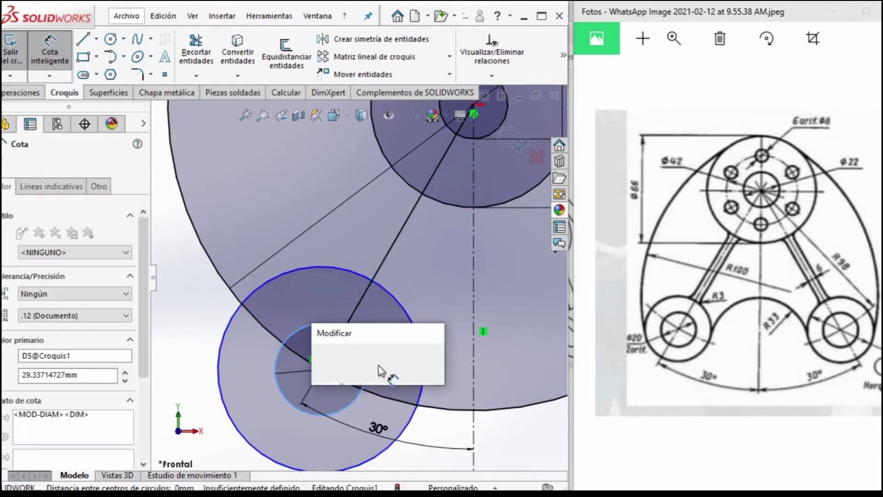
{"action": "type", "text": "20"}
{"action": "key", "text": "Return"}
{"action": "left_click_drag", "start_coordinate": [791, 343], "coordinate": [726, 331]}
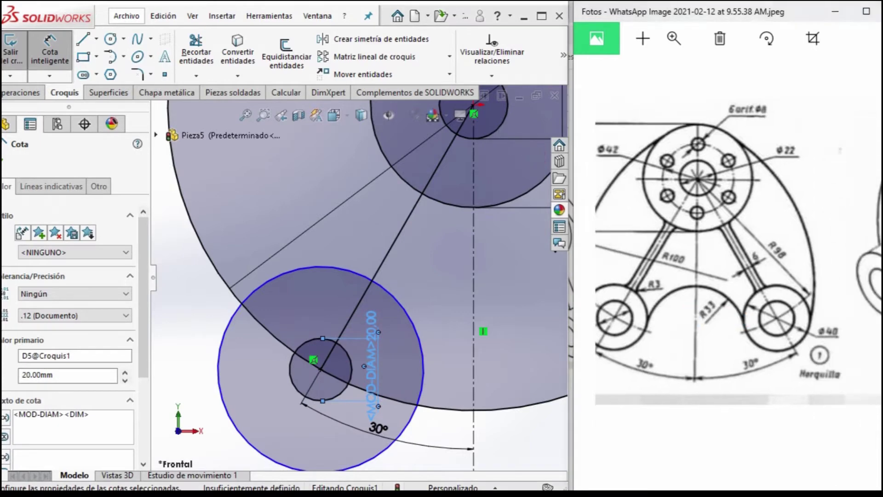
{"action": "left_click", "coordinate": [401, 296]}
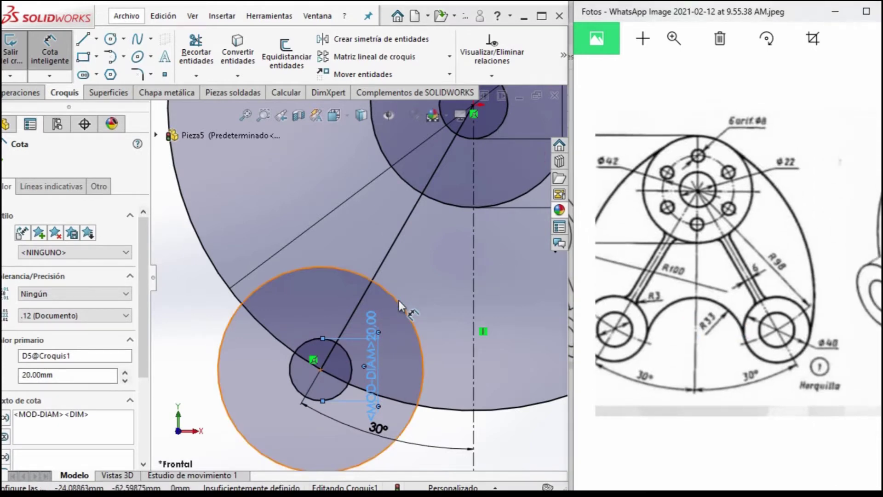
{"action": "left_click", "coordinate": [429, 308]}
{"action": "type", "text": "4"}
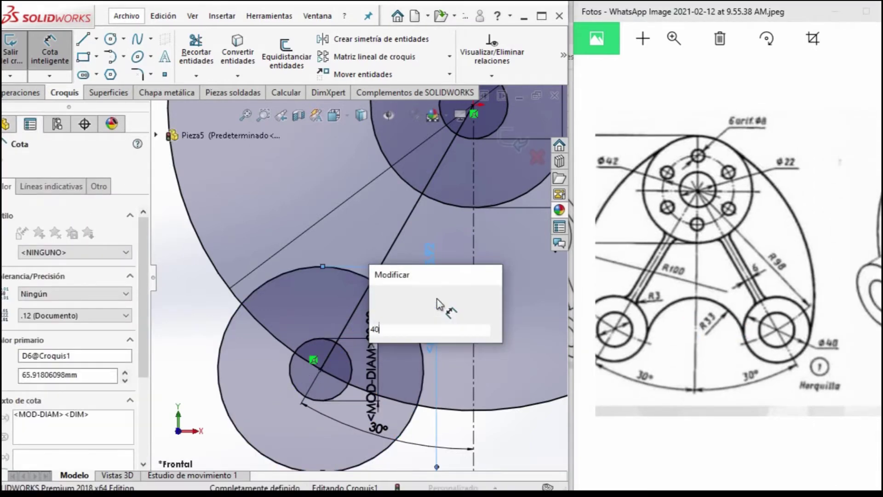
{"action": "type", "text": "0"}
{"action": "key", "text": "Return"}
{"action": "key", "text": "Escape"}
{"action": "scroll", "coordinate": [466, 340], "scroll_direction": "up", "scroll_amount": 3}
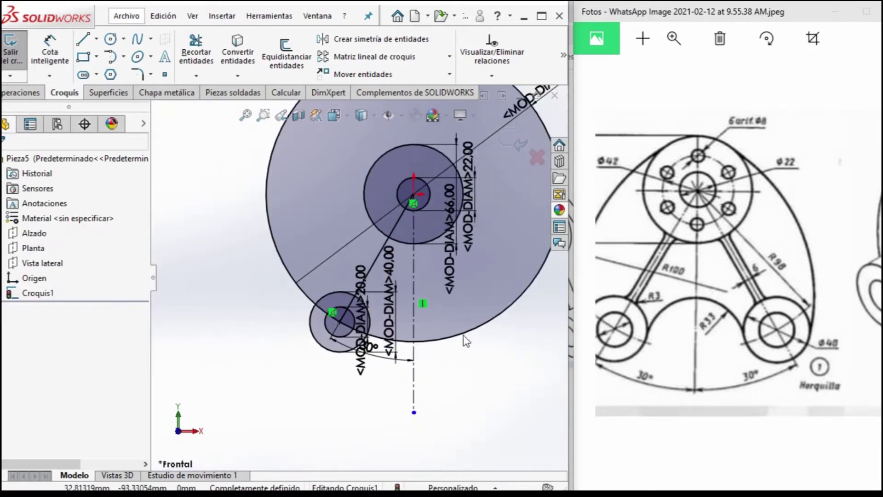
{"action": "left_click", "coordinate": [466, 340]}
Step: Delete the Ø196 circle and draw a perimeter circle tangent to the hub and lower boss
{"action": "key", "text": "Delete"}
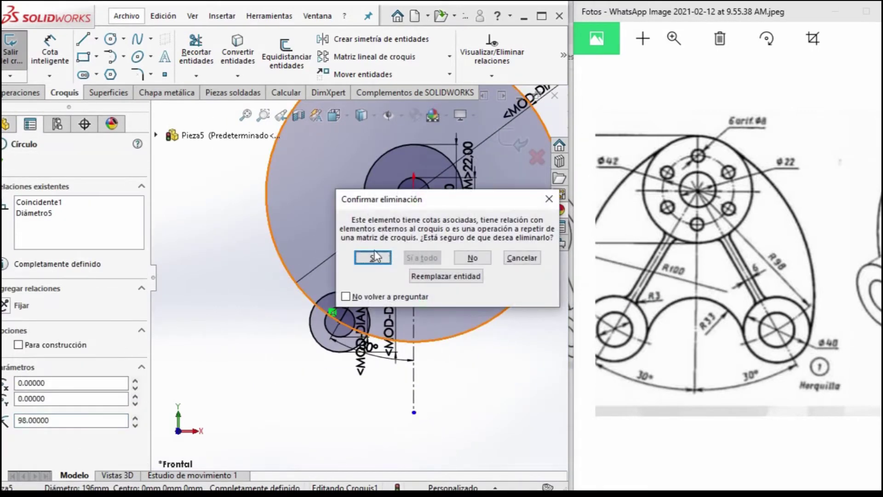
{"action": "left_click", "coordinate": [375, 255]}
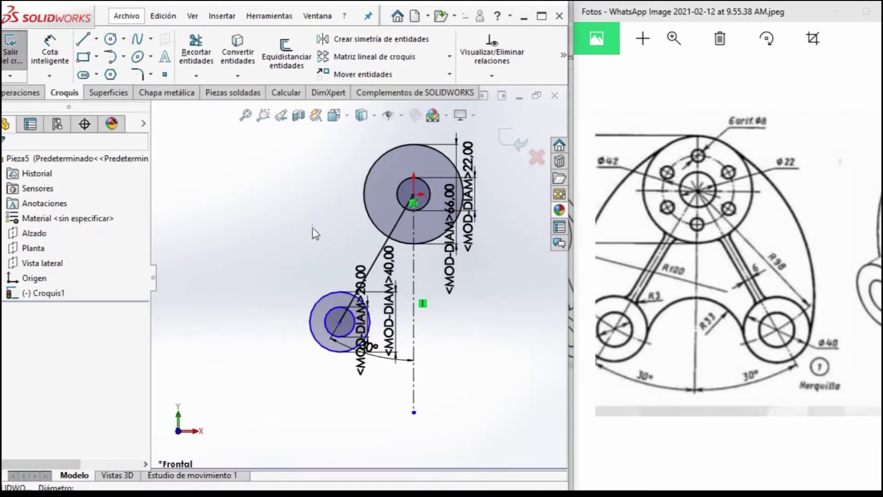
{"action": "left_click", "coordinate": [123, 39]}
{"action": "left_click", "coordinate": [150, 39]}
{"action": "left_click_drag", "start_coordinate": [690, 253], "coordinate": [754, 255]}
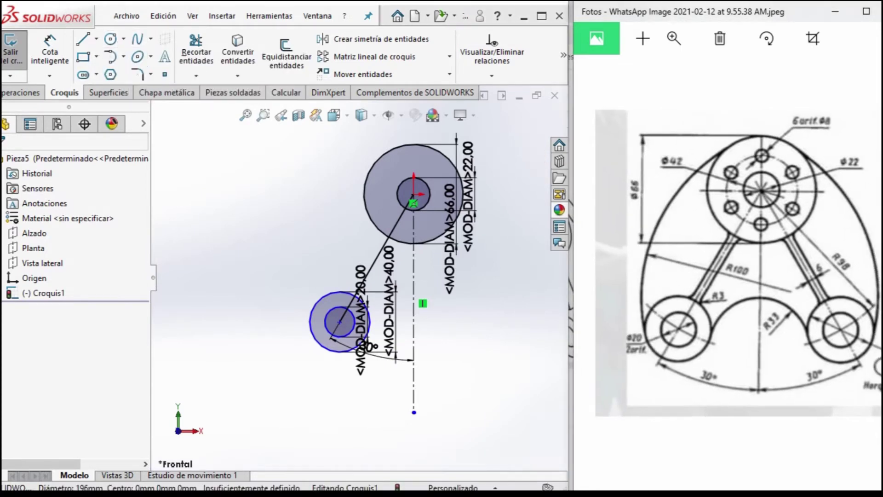
{"action": "left_click", "coordinate": [123, 39]}
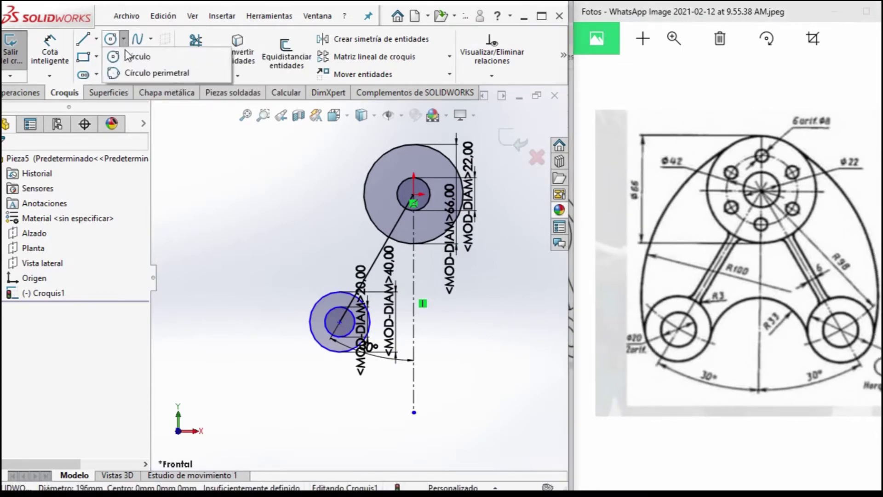
{"action": "left_click", "coordinate": [144, 72]}
{"action": "left_click", "coordinate": [416, 147]}
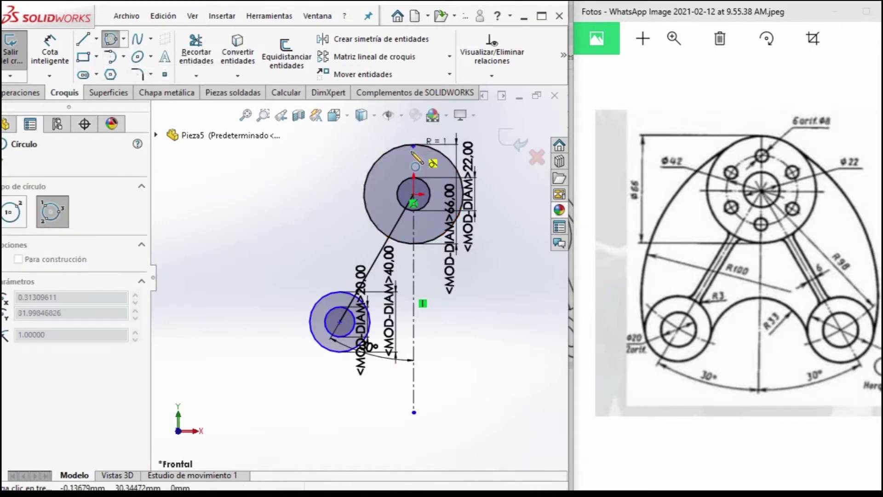
{"action": "left_click", "coordinate": [324, 352]}
{"action": "left_click", "coordinate": [514, 362]}
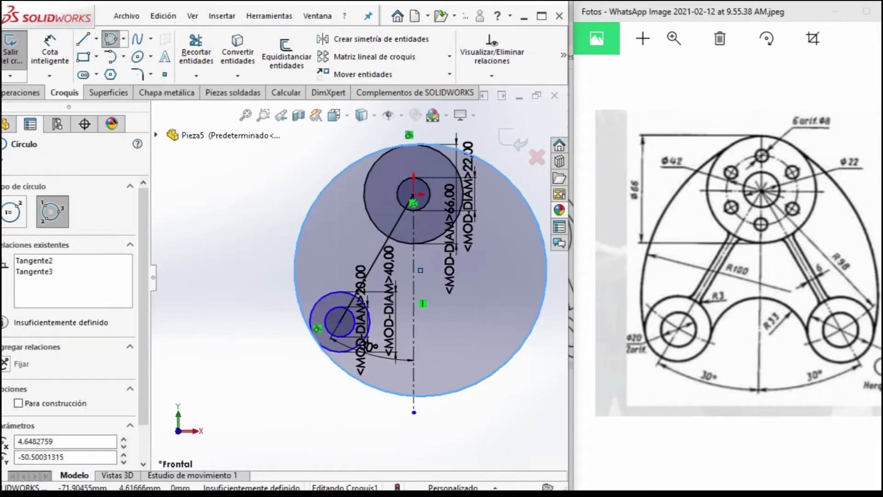
Step: Dimension the tangent circle to Ø200 mm
{"action": "left_click", "coordinate": [50, 55]}
{"action": "scroll", "coordinate": [357, 277], "scroll_direction": "up", "scroll_amount": 3}
{"action": "left_click", "coordinate": [434, 340]}
{"action": "left_click", "coordinate": [455, 373]}
{"action": "type", "text": "20"}
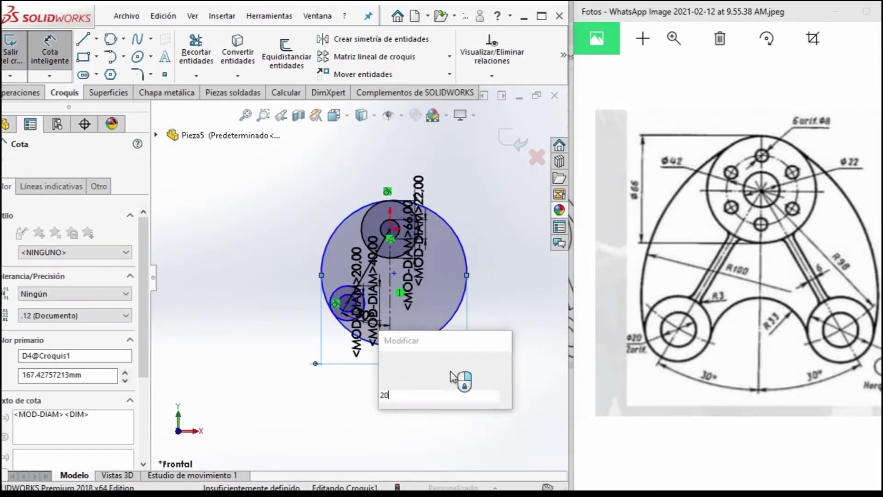
{"action": "type", "text": "0"}
{"action": "key", "text": "Return"}
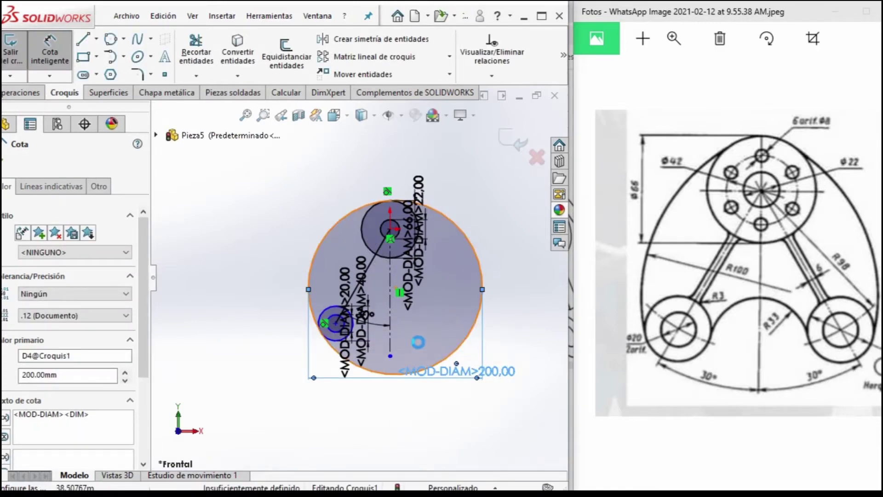
{"action": "scroll", "coordinate": [363, 325], "scroll_direction": "down", "scroll_amount": 4}
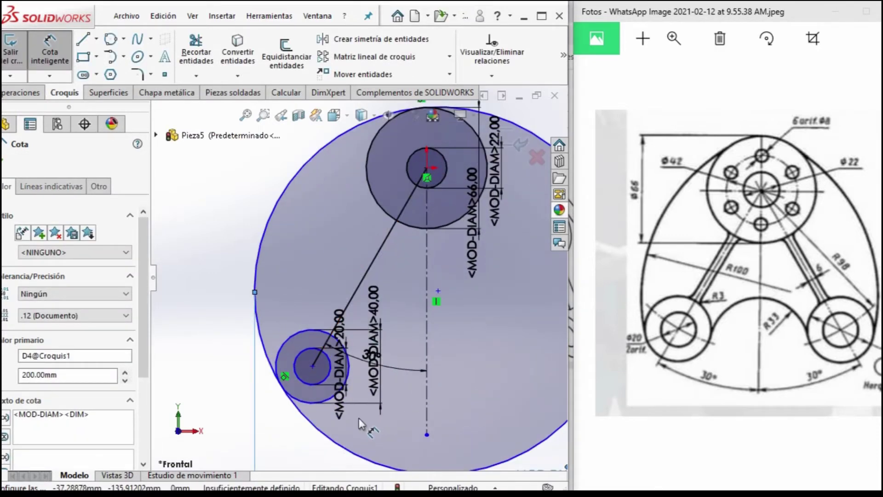
{"action": "scroll", "coordinate": [355, 387], "scroll_direction": "up", "scroll_amount": 2}
{"action": "scroll", "coordinate": [373, 329], "scroll_direction": "up", "scroll_amount": 2}
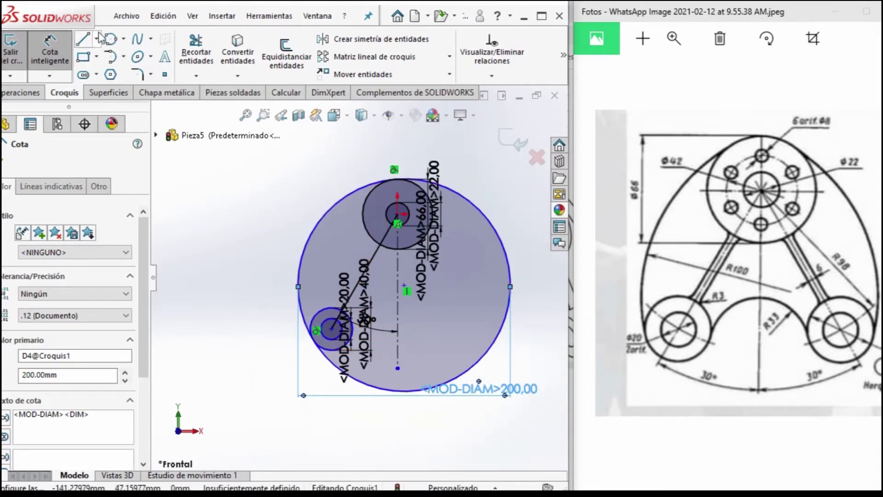
{"action": "left_click", "coordinate": [123, 40]}
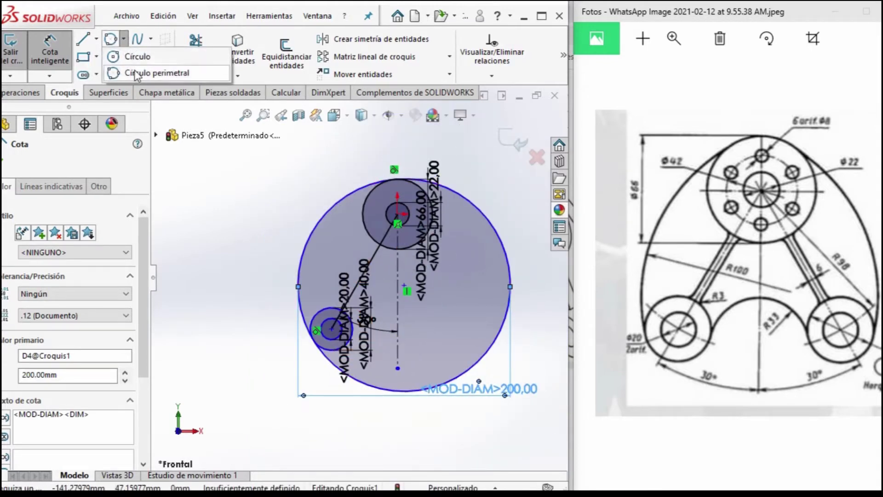
{"action": "left_click", "coordinate": [148, 62]}
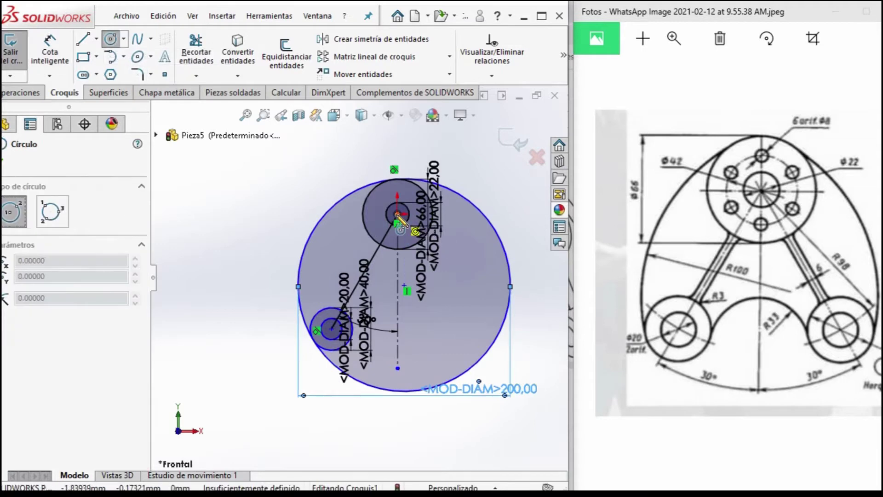
Step: Draw a circle on the hub centre and dimension it to Ø196 mm
{"action": "left_click", "coordinate": [398, 224]}
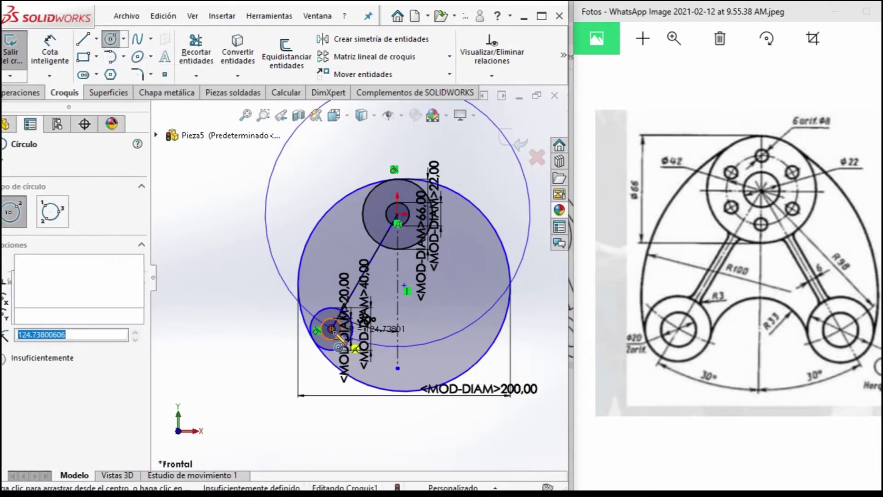
{"action": "left_click", "coordinate": [399, 346]}
{"action": "key", "text": "Escape"}
{"action": "left_click", "coordinate": [50, 51]}
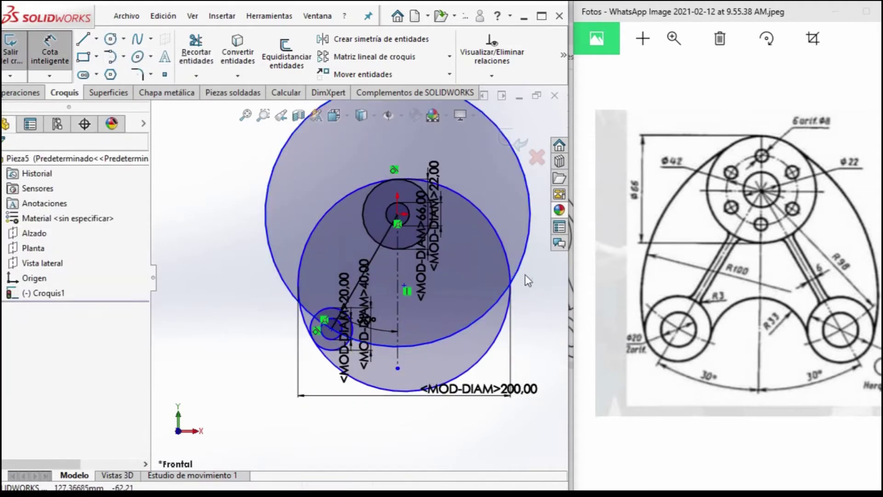
{"action": "left_click", "coordinate": [529, 221]}
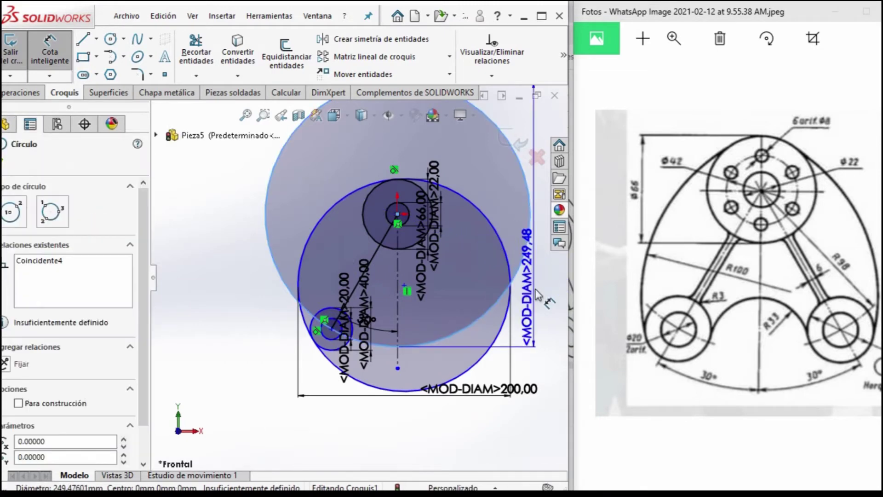
{"action": "left_click", "coordinate": [537, 329]}
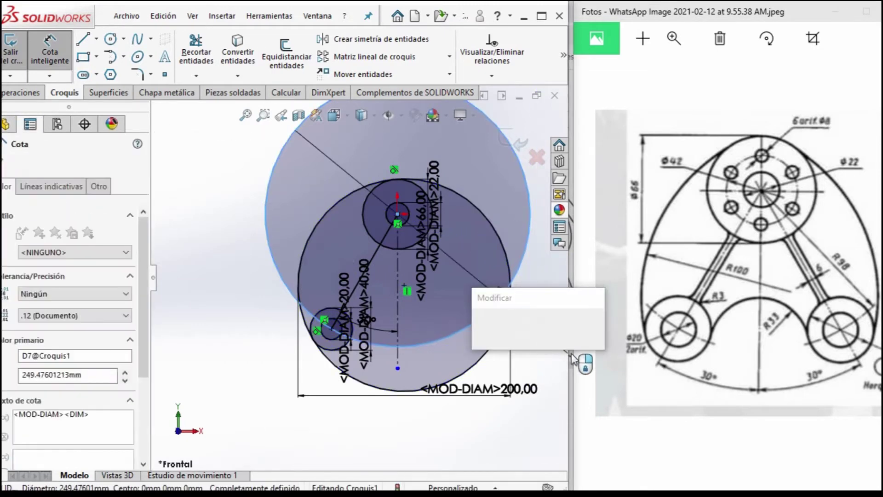
{"action": "type", "text": "196"}
{"action": "key", "text": "Return"}
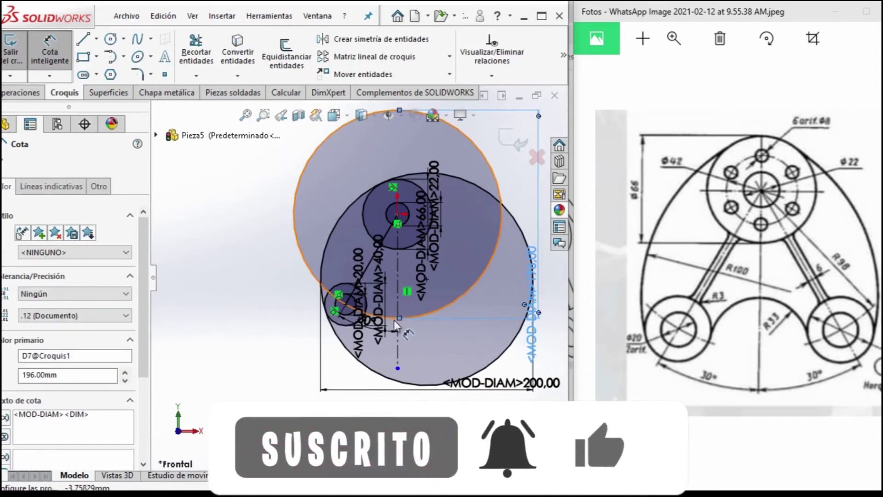
{"action": "key", "text": "Escape"}
Step: Trim the bottom arcs of the large circles and delete the leftover Ø196 arc
{"action": "left_click", "coordinate": [196, 50]}
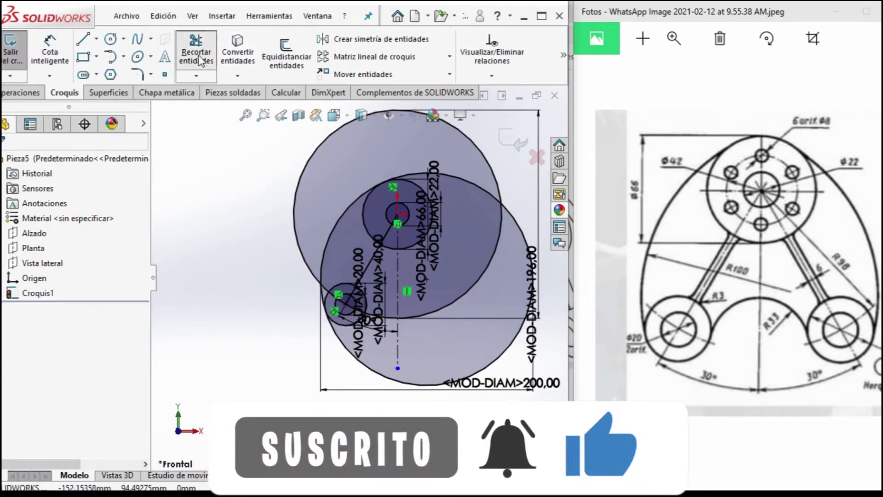
{"action": "mouse_move", "coordinate": [351, 391]}
{"action": "left_mouse_down"}
{"action": "mouse_move", "coordinate": [478, 327]}
{"action": "mouse_move", "coordinate": [298, 154]}
{"action": "left_mouse_up"}
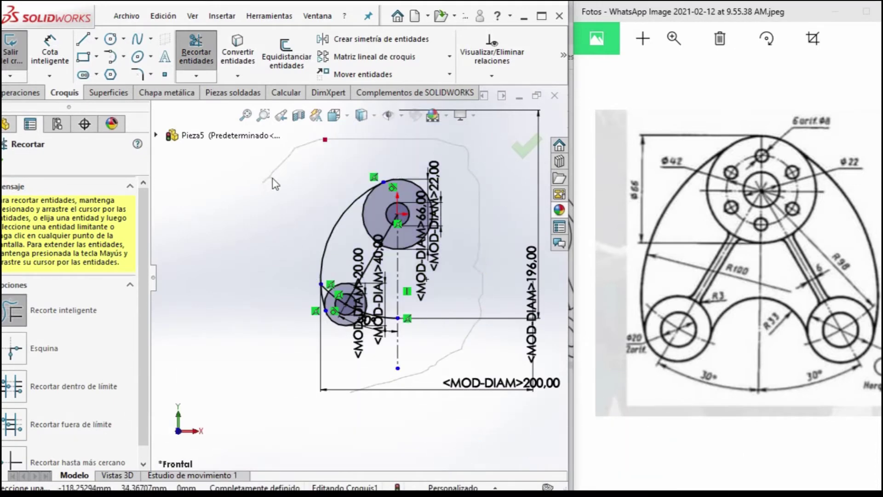
{"action": "scroll", "coordinate": [293, 272], "scroll_direction": "down", "scroll_amount": 3}
{"action": "key", "text": "Escape"}
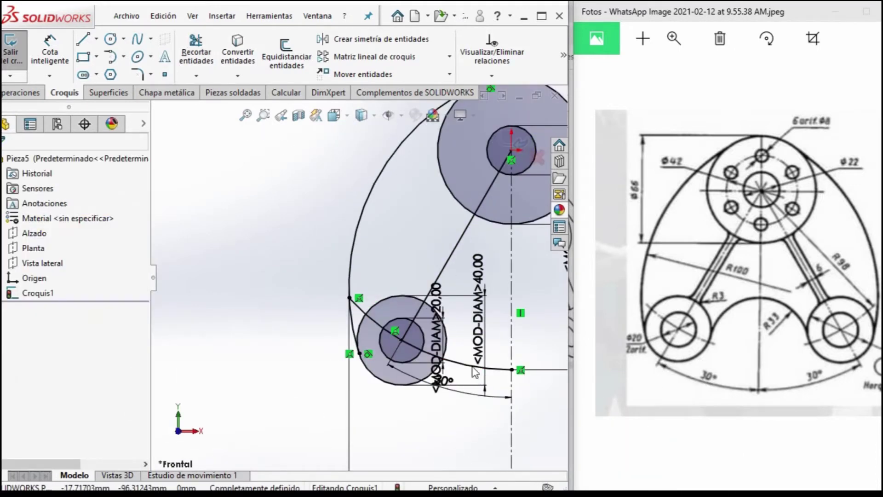
{"action": "left_click", "coordinate": [473, 367]}
{"action": "key", "text": "Delete"}
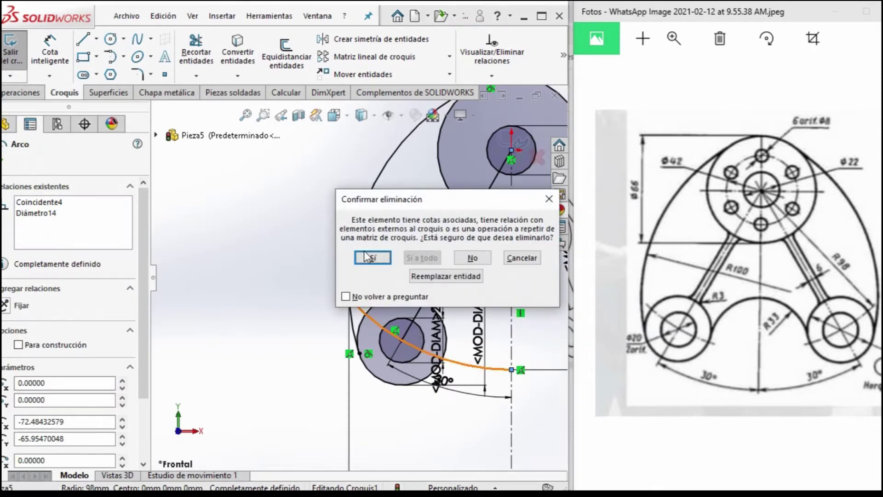
{"action": "left_click", "coordinate": [372, 258]}
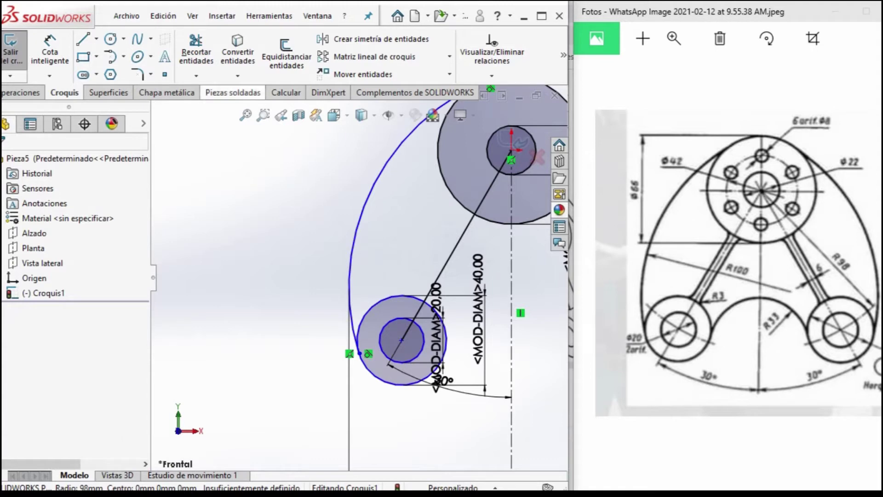
{"action": "left_click", "coordinate": [124, 39]}
Step: Draw a Ø66 mm circle at the lower arc endpoint touching the lower boss
{"action": "left_click", "coordinate": [133, 56]}
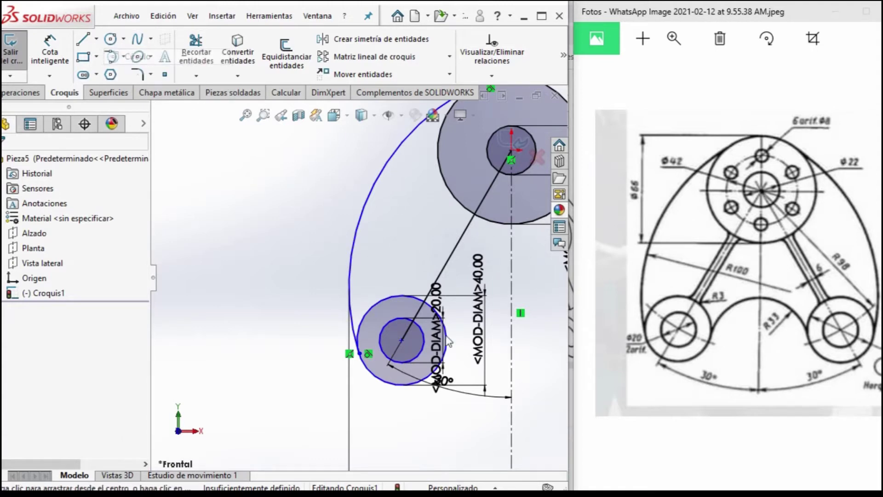
{"action": "left_click", "coordinate": [511, 397]}
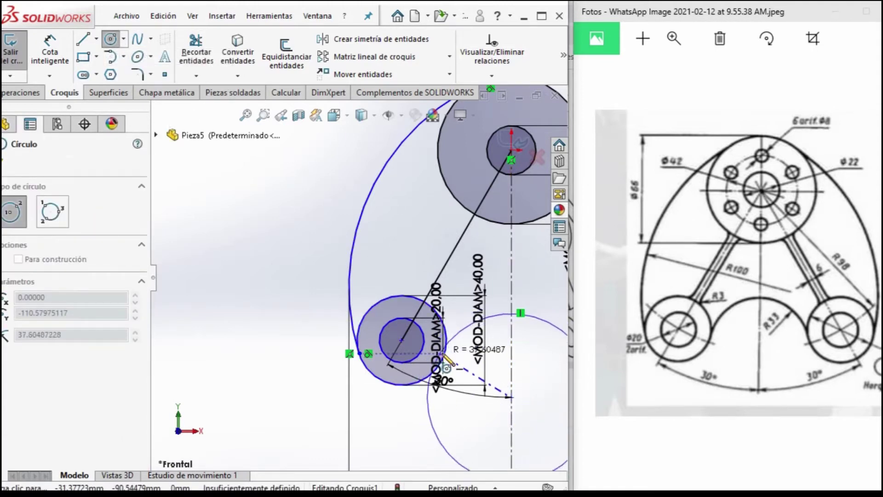
{"action": "left_click", "coordinate": [441, 360]}
{"action": "key", "text": "Escape"}
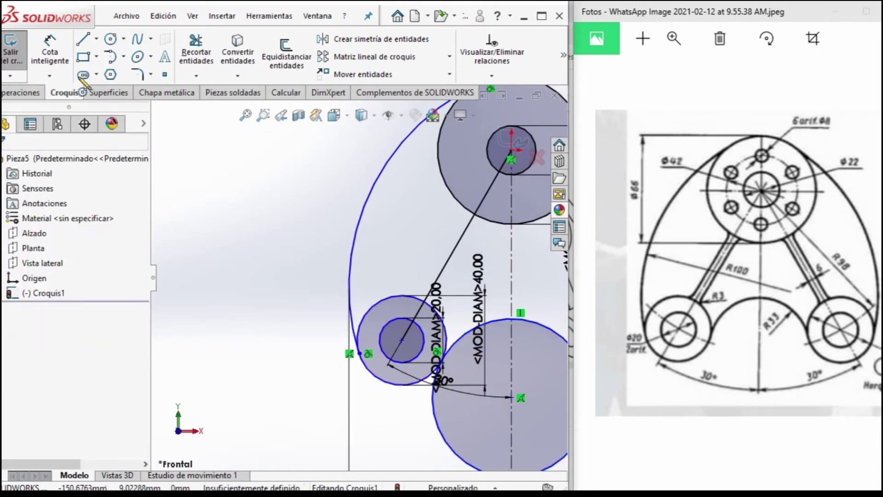
{"action": "left_click", "coordinate": [54, 46]}
{"action": "scroll", "coordinate": [359, 277], "scroll_direction": "up", "scroll_amount": 3}
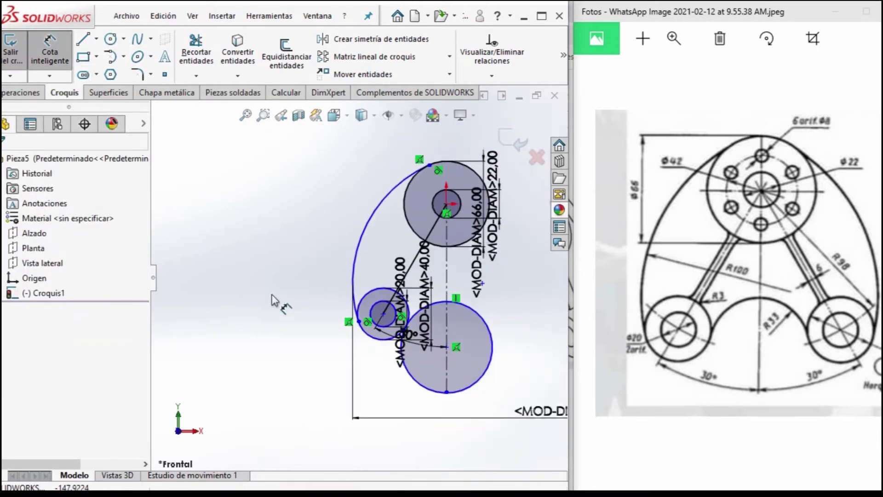
{"action": "left_click", "coordinate": [492, 331]}
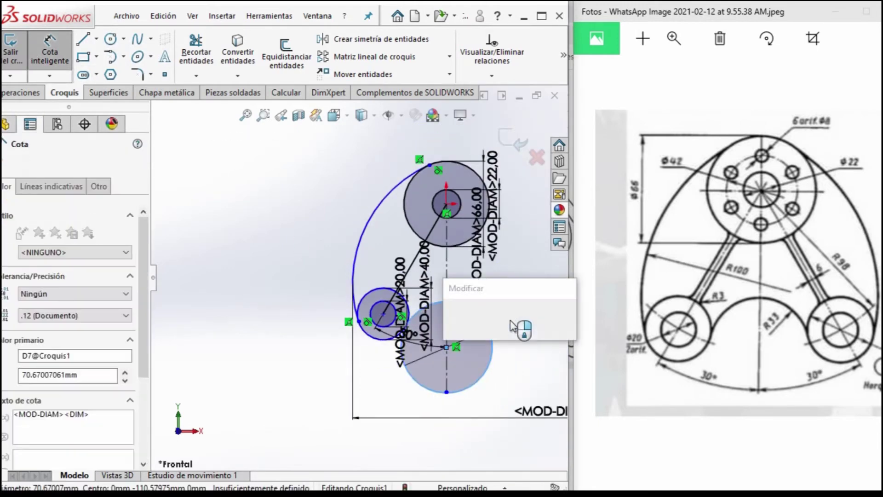
{"action": "type", "text": "66"}
{"action": "key", "text": "Return"}
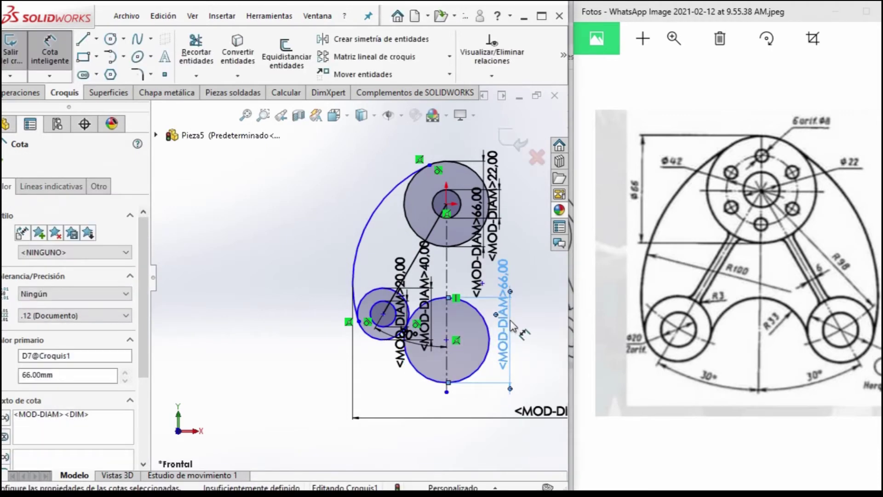
Step: Trim away most of the Ø66 circle near the lower boss and review the outline
{"action": "scroll", "coordinate": [454, 318], "scroll_direction": "down", "scroll_amount": 2}
{"action": "scroll", "coordinate": [413, 379], "scroll_direction": "up", "scroll_amount": 2}
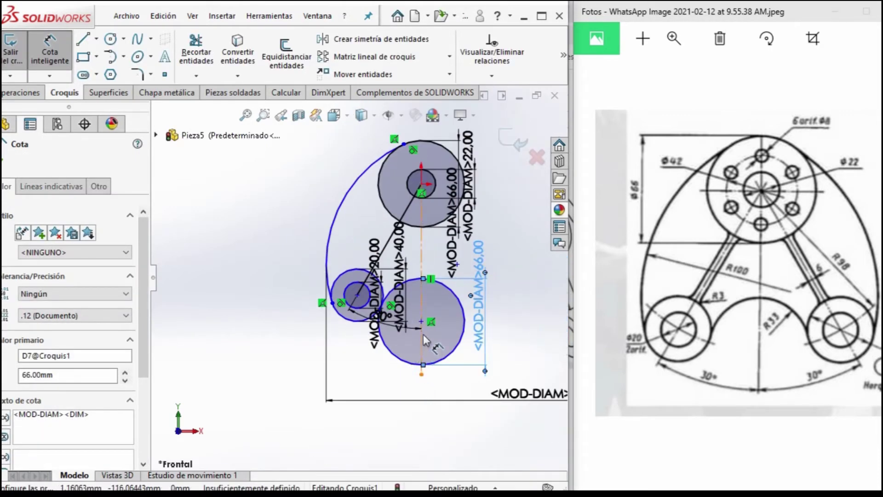
{"action": "scroll", "coordinate": [423, 336], "scroll_direction": "down", "scroll_amount": 2}
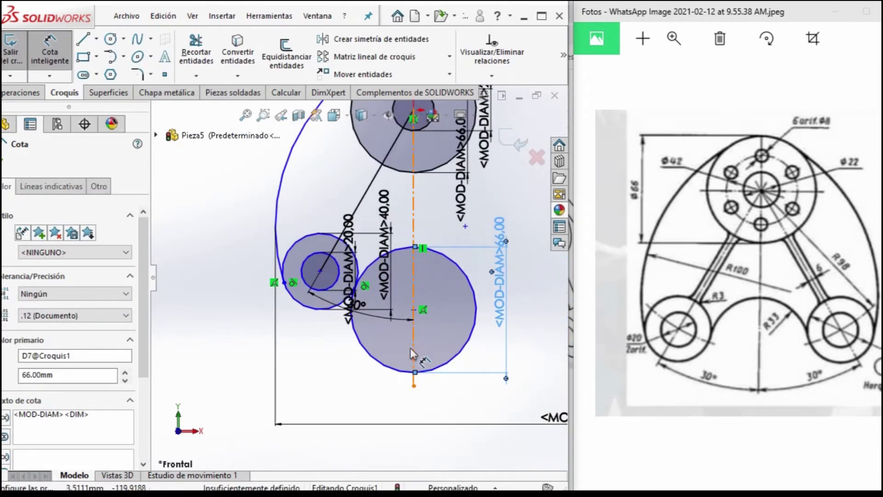
{"action": "left_click", "coordinate": [197, 45]}
{"action": "left_click_drag", "start_coordinate": [312, 374], "coordinate": [477, 295]}
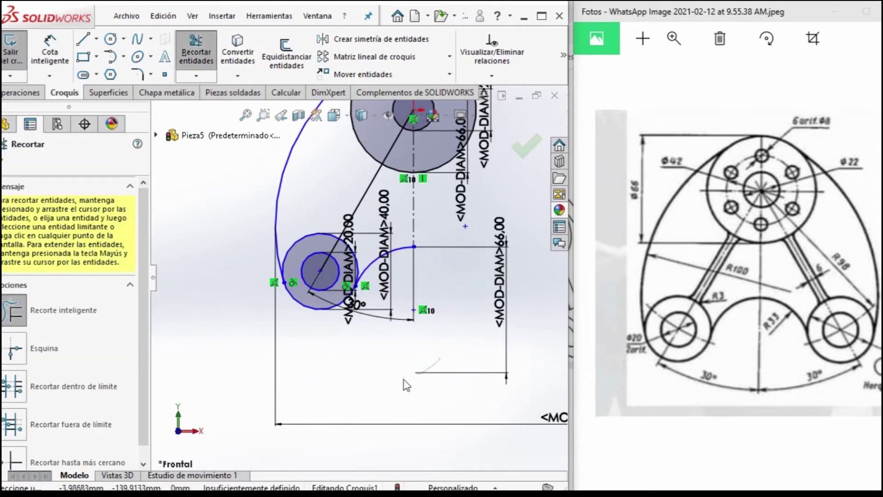
{"action": "scroll", "coordinate": [294, 267], "scroll_direction": "down", "scroll_amount": 2}
{"action": "scroll", "coordinate": [276, 294], "scroll_direction": "down", "scroll_amount": 2}
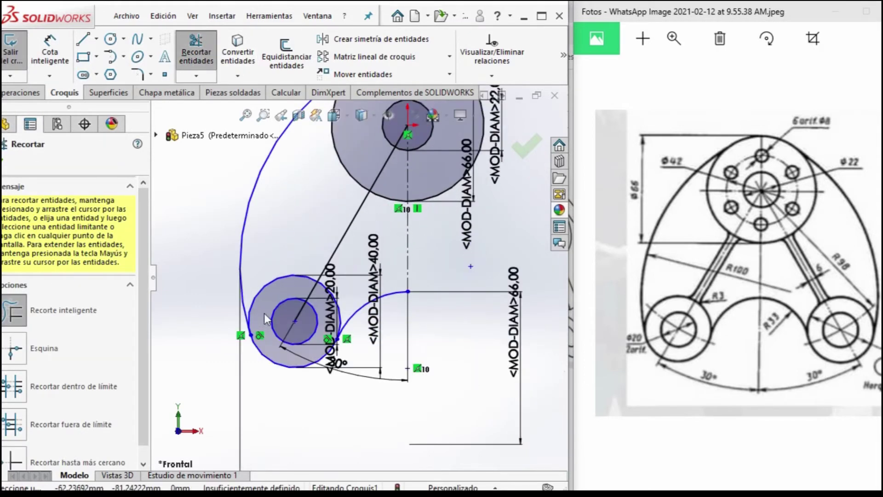
{"action": "scroll", "coordinate": [285, 317], "scroll_direction": "down", "scroll_amount": 2}
{"action": "scroll", "coordinate": [345, 294], "scroll_direction": "up", "scroll_amount": 2}
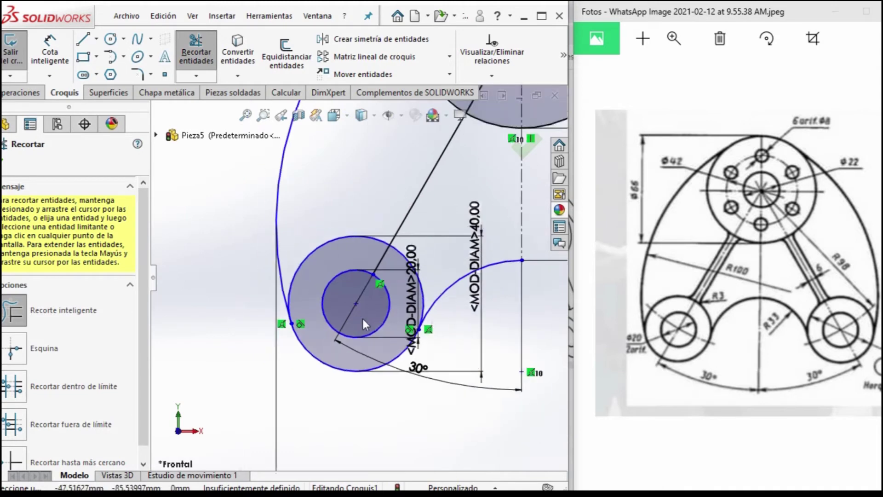
{"action": "scroll", "coordinate": [382, 235], "scroll_direction": "up", "scroll_amount": 1}
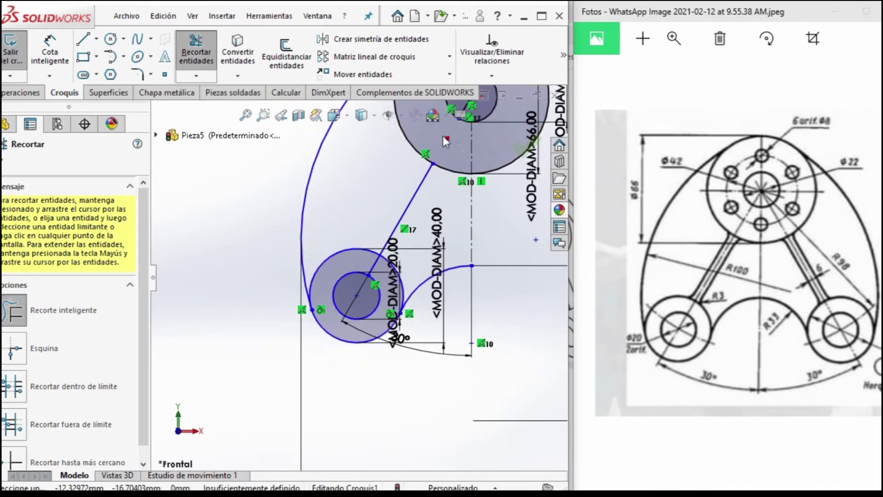
{"action": "left_click", "coordinate": [297, 63]}
Step: Offset the diagonal rib line 5 mm to both sides
{"action": "left_click", "coordinate": [412, 207]}
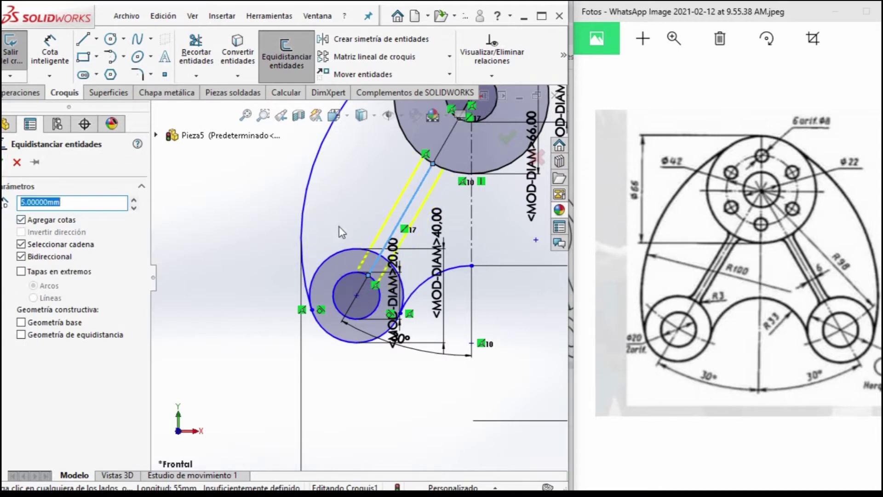
{"action": "key", "text": "Return"}
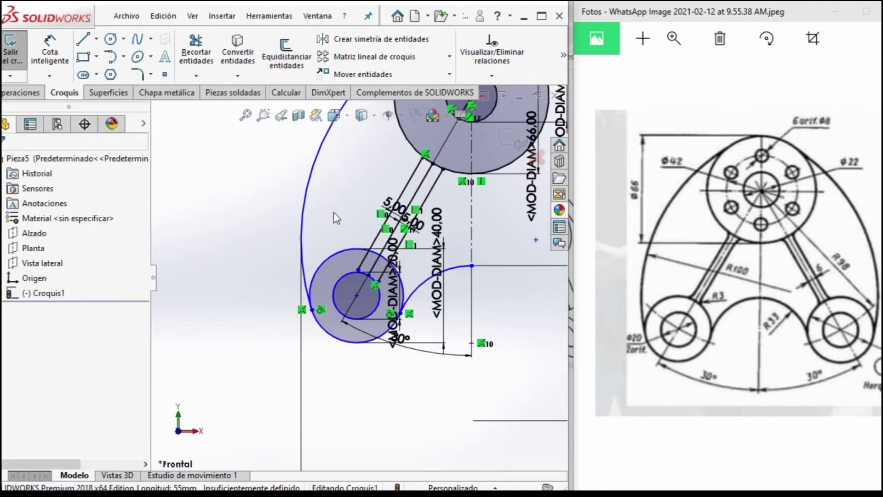
{"action": "scroll", "coordinate": [358, 197], "scroll_direction": "down", "scroll_amount": 3}
{"action": "scroll", "coordinate": [340, 176], "scroll_direction": "down", "scroll_amount": 1}
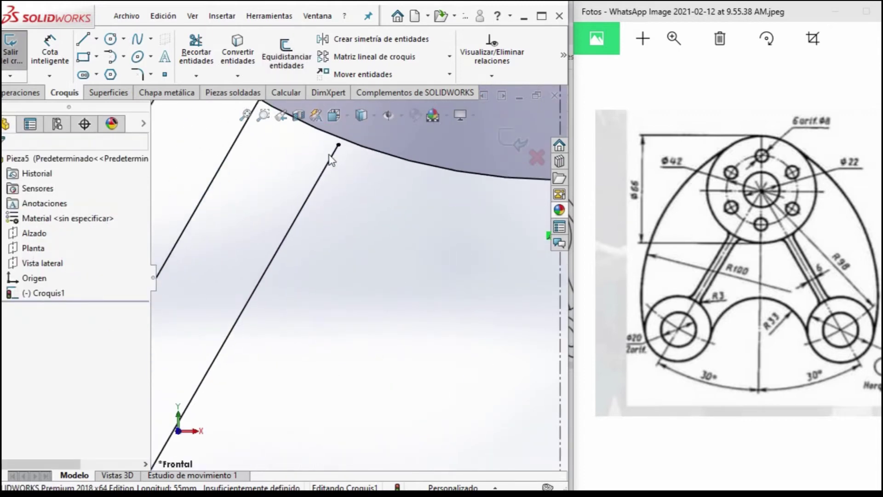
Step: Extend both offset lines up to the hub arc
{"action": "left_click", "coordinate": [334, 154]}
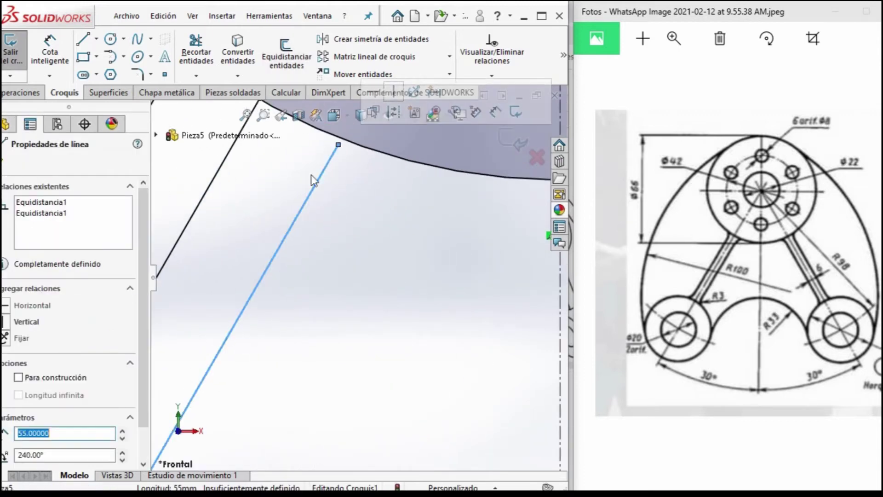
{"action": "left_click", "coordinate": [196, 76]}
{"action": "left_click", "coordinate": [216, 110]}
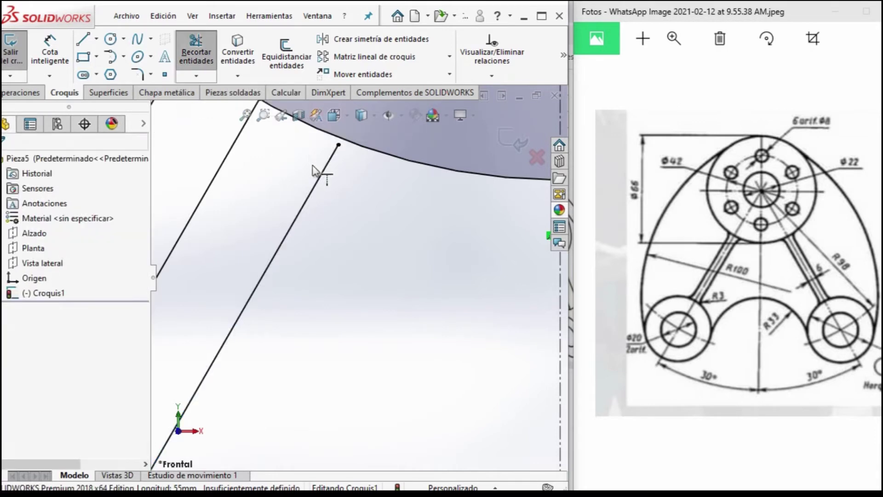
{"action": "left_click", "coordinate": [325, 179]}
{"action": "scroll", "coordinate": [316, 176], "scroll_direction": "up", "scroll_amount": 3}
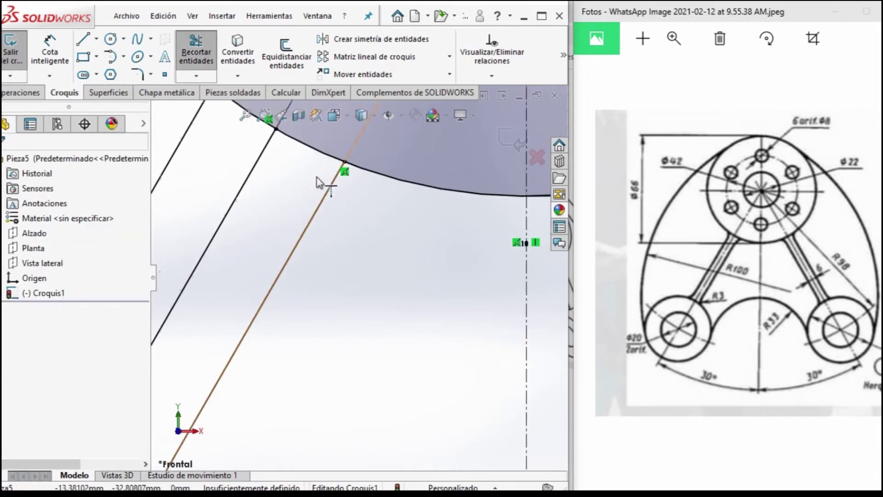
{"action": "left_click", "coordinate": [244, 175]}
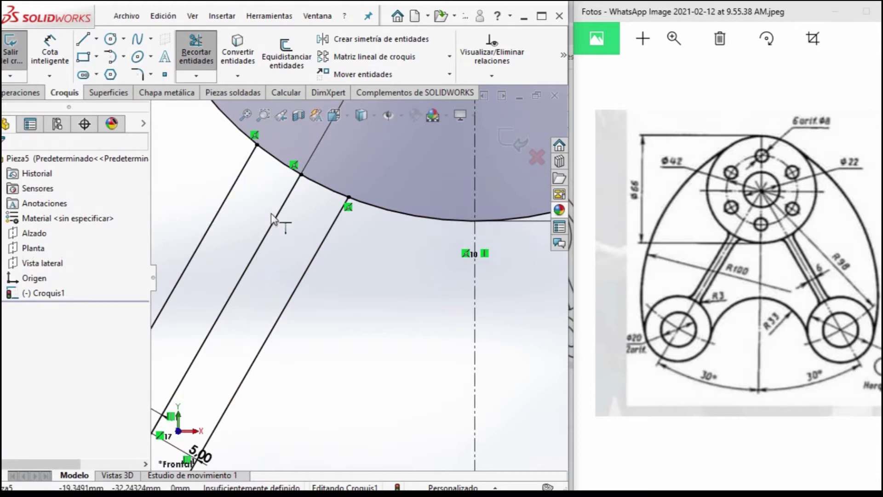
{"action": "scroll", "coordinate": [268, 203], "scroll_direction": "up", "scroll_amount": 3}
Step: Trim the offset line ends that lie inside the boss circle
{"action": "left_click", "coordinate": [200, 70]}
{"action": "left_click", "coordinate": [212, 90]}
{"action": "scroll", "coordinate": [248, 428], "scroll_direction": "down", "scroll_amount": 1}
{"action": "left_click", "coordinate": [251, 431]}
{"action": "scroll", "coordinate": [257, 432], "scroll_direction": "down", "scroll_amount": 1}
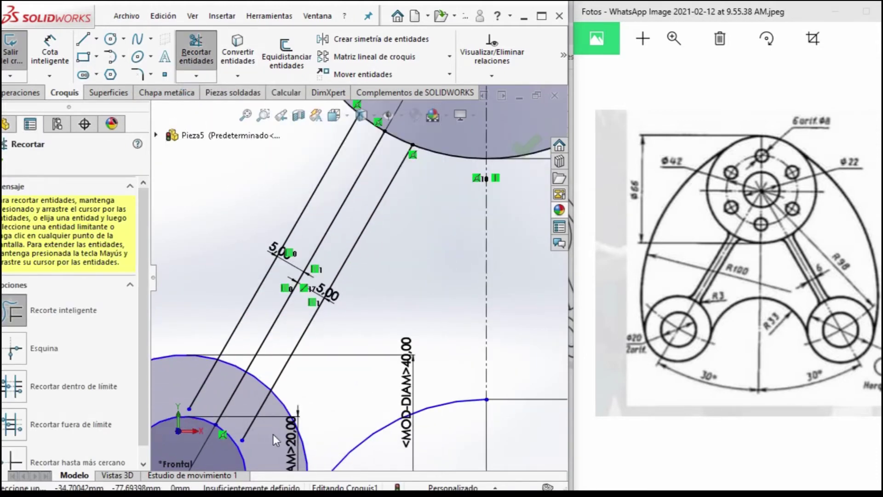
{"action": "scroll", "coordinate": [272, 402], "scroll_direction": "up", "scroll_amount": 3}
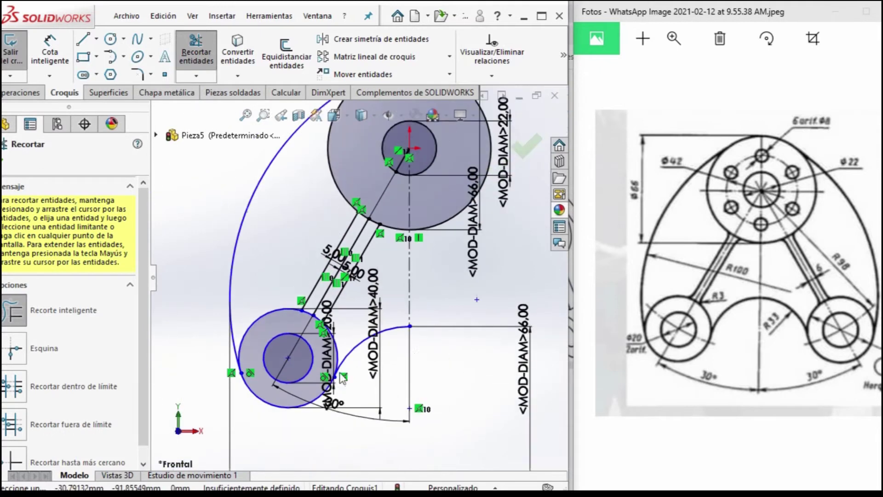
{"action": "scroll", "coordinate": [359, 285], "scroll_direction": "up", "scroll_amount": 2}
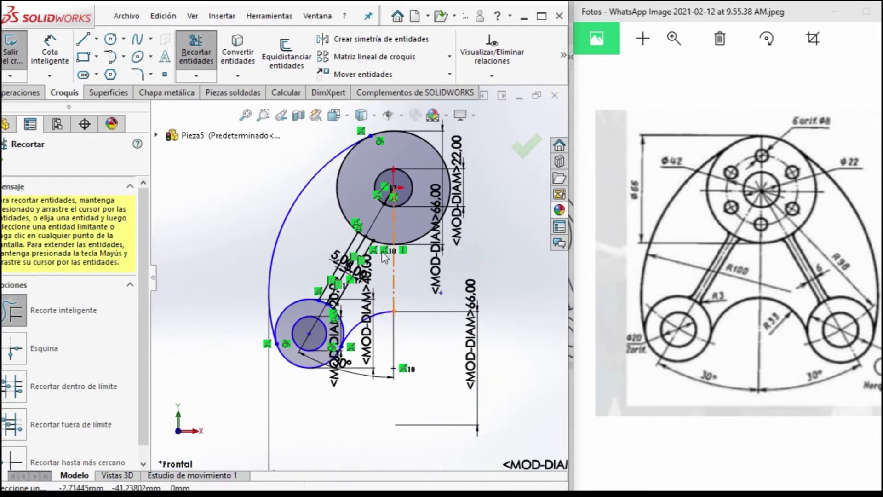
{"action": "key", "text": "Escape"}
Step: Draw a circle concentric with the hub and dimension it to 42 mm diameter
{"action": "left_click", "coordinate": [123, 38]}
{"action": "left_click", "coordinate": [138, 54]}
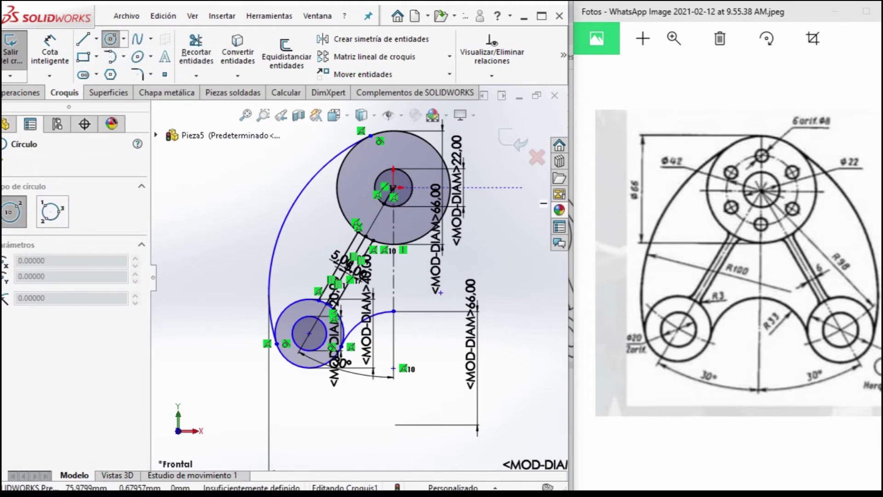
{"action": "left_click", "coordinate": [394, 188]}
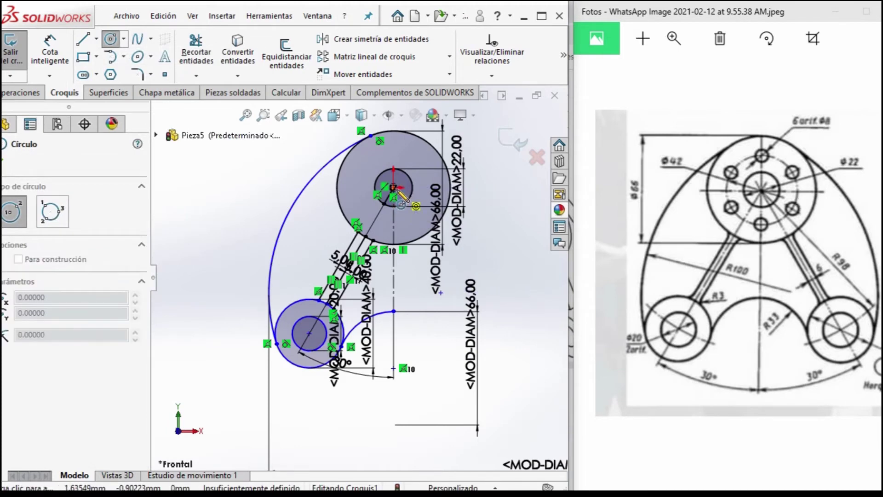
{"action": "left_click", "coordinate": [428, 222]}
{"action": "left_click", "coordinate": [49, 51]}
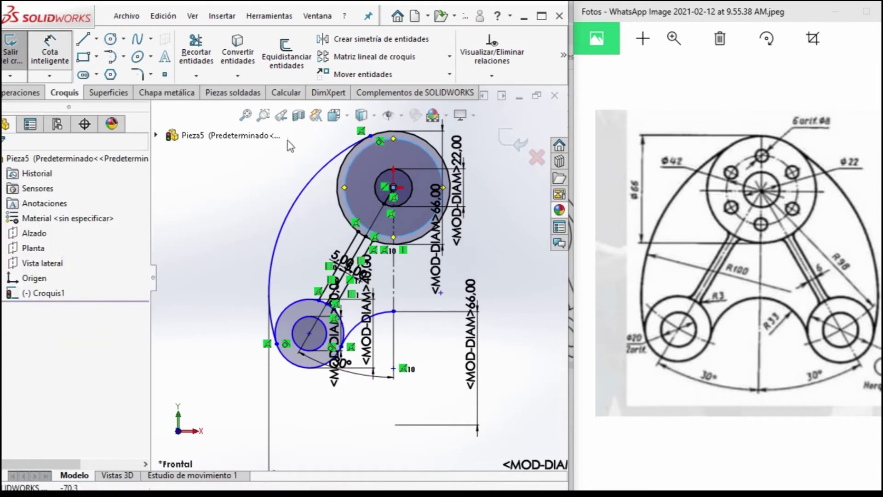
{"action": "left_click", "coordinate": [428, 153]}
{"action": "left_click", "coordinate": [498, 241]}
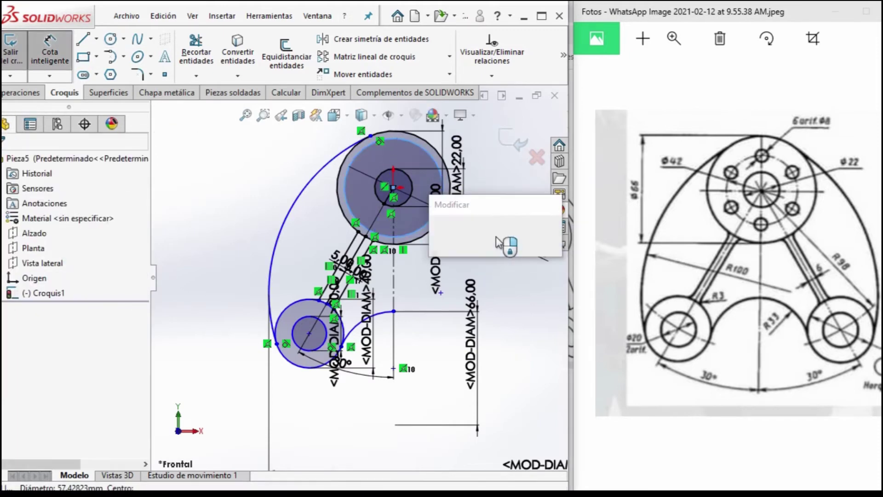
{"action": "type", "text": "42"}
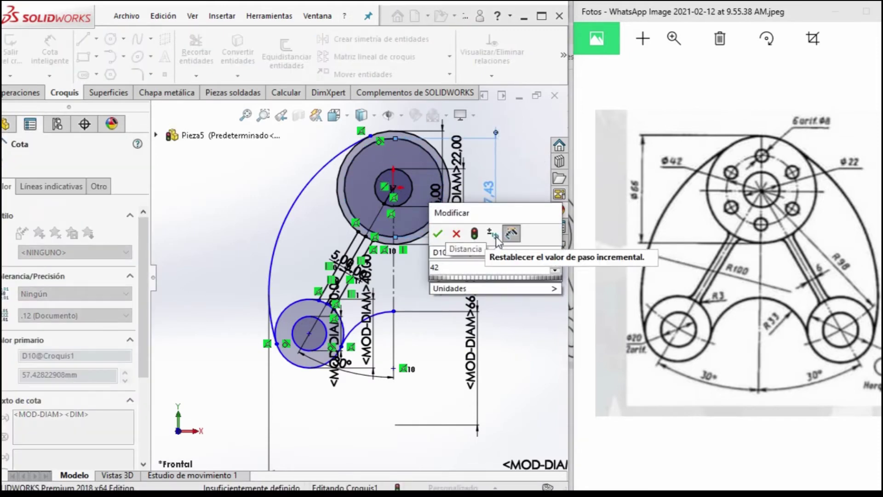
{"action": "key", "text": "Return"}
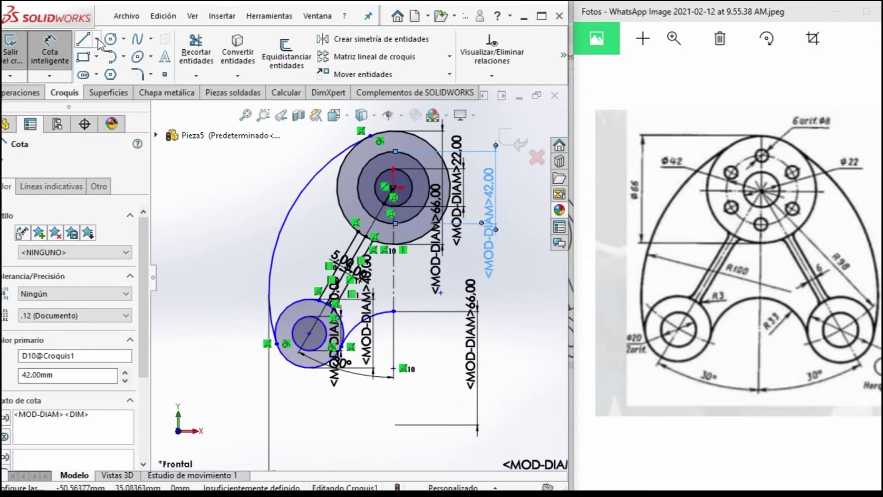
Step: Add an 8 mm diameter hole circle centred on the 42 mm circle's top point
{"action": "left_click", "coordinate": [110, 40]}
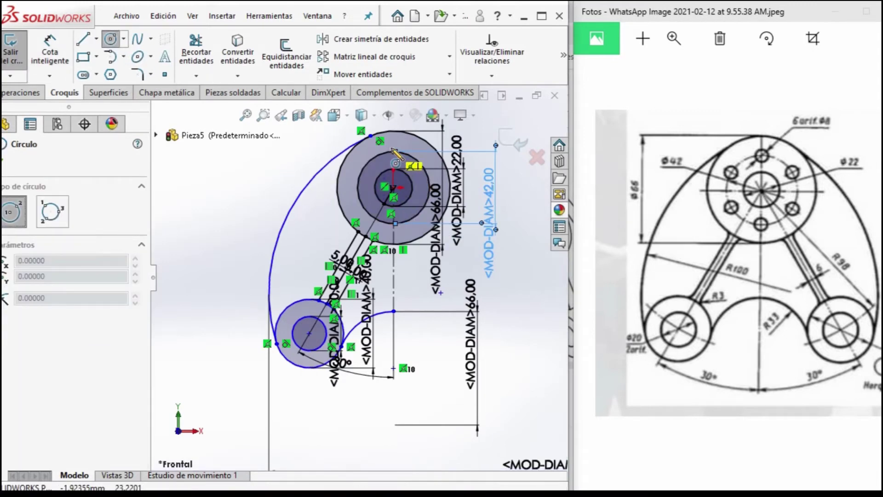
{"action": "scroll", "coordinate": [395, 159], "scroll_direction": "down", "scroll_amount": 3}
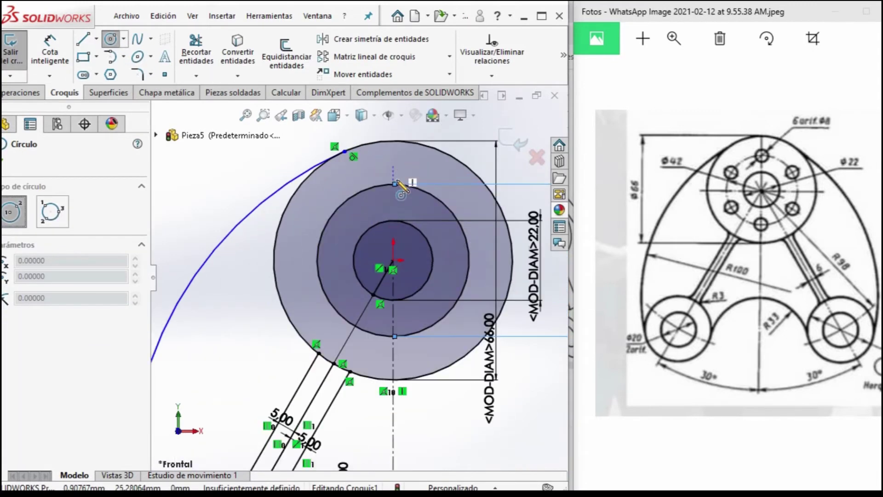
{"action": "left_click", "coordinate": [394, 184]}
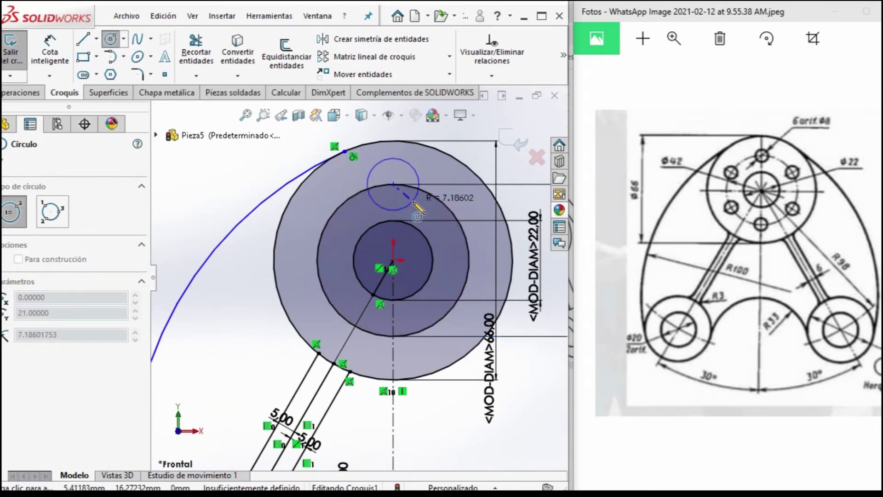
{"action": "left_click", "coordinate": [414, 200]}
{"action": "left_click", "coordinate": [51, 52]}
{"action": "left_click", "coordinate": [413, 166]}
{"action": "left_click", "coordinate": [466, 158]}
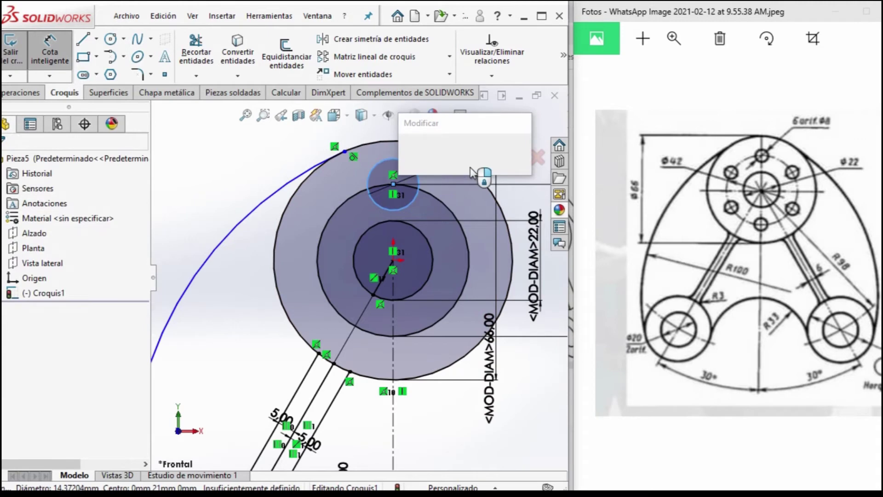
{"action": "left_click", "coordinate": [478, 173]}
{"action": "type", "text": "8"}
{"action": "key", "text": "Return"}
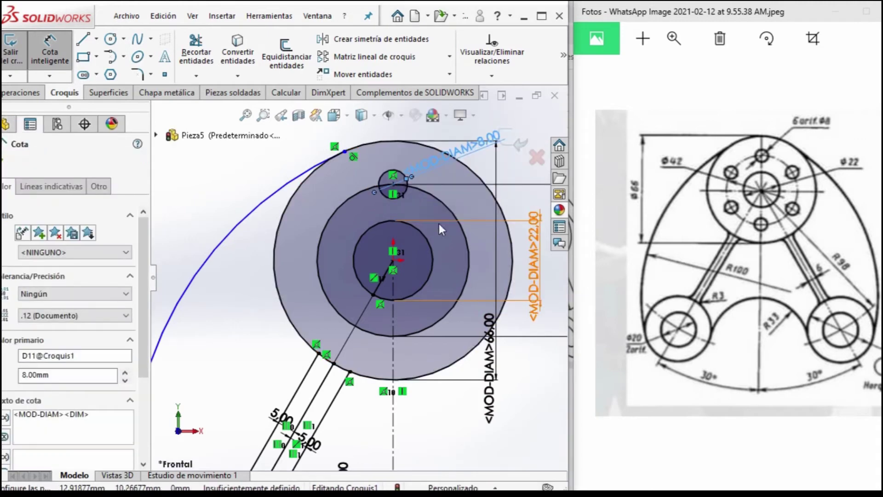
{"action": "key", "text": "Escape"}
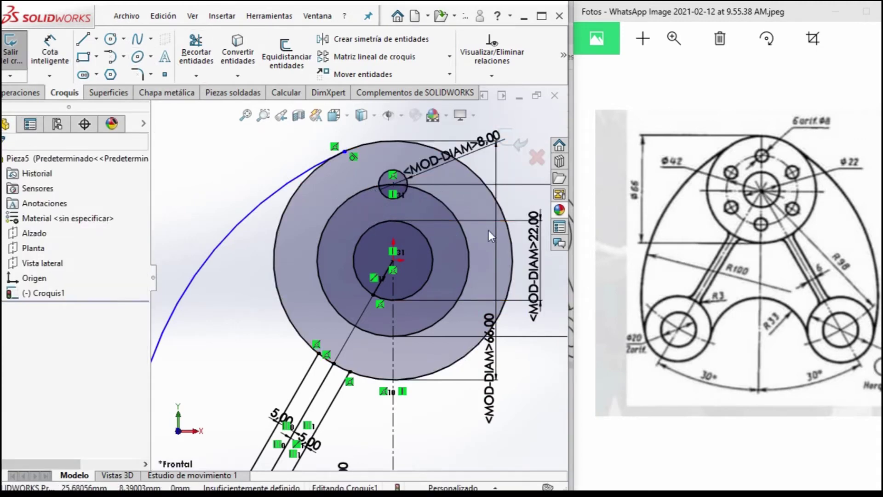
Step: Delete the 42 mm reference circle
{"action": "left_click", "coordinate": [467, 283]}
{"action": "key", "text": "Delete"}
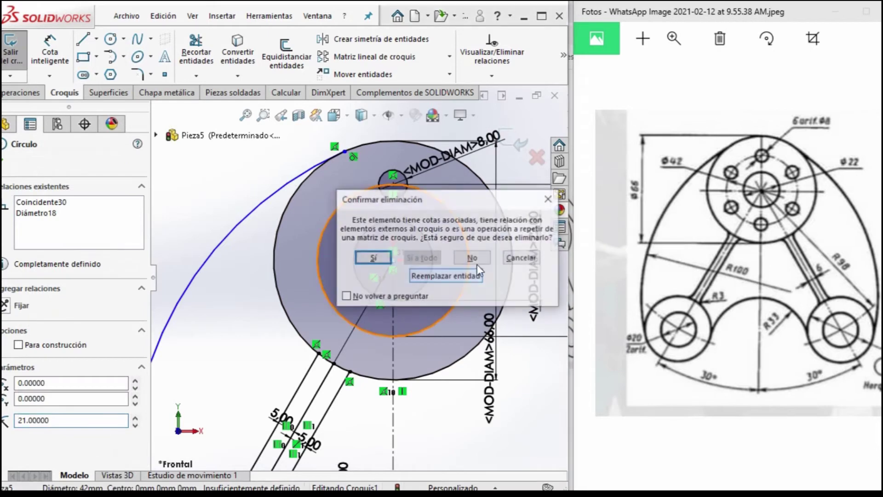
{"action": "left_click", "coordinate": [371, 262]}
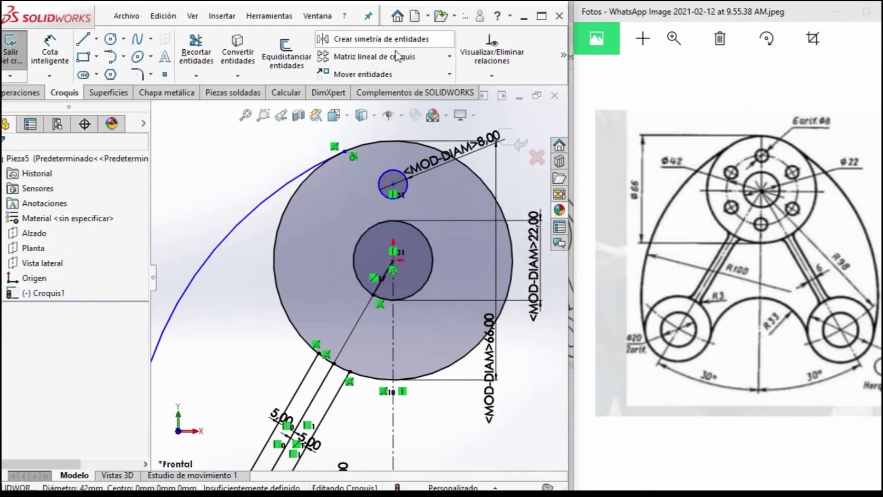
Step: Circular-pattern the 8 mm hole six times around the hub centre
{"action": "left_click", "coordinate": [450, 60]}
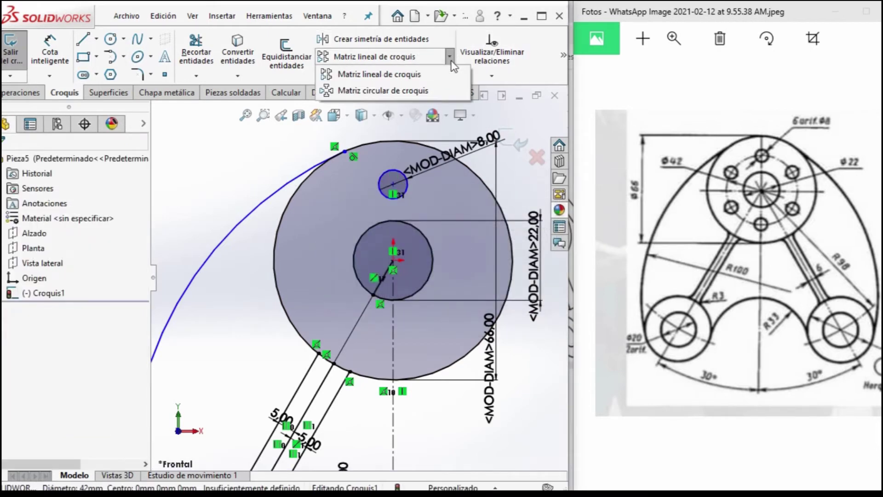
{"action": "left_click", "coordinate": [413, 92]}
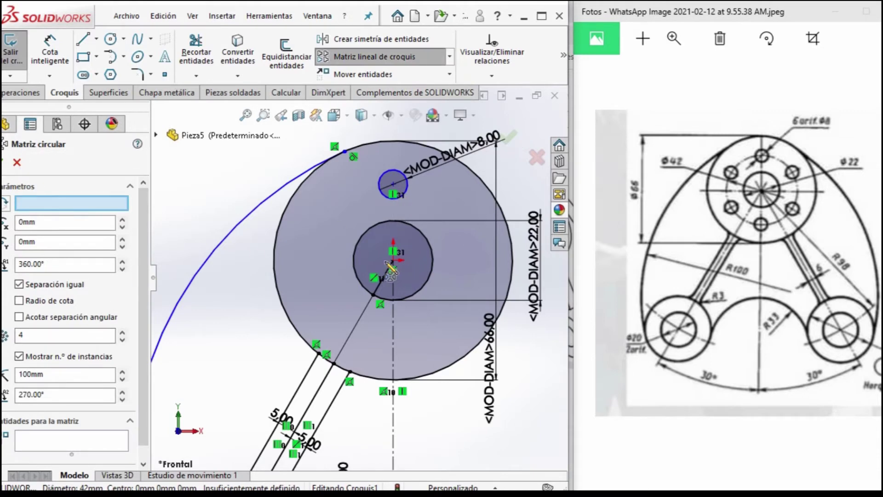
{"action": "left_click", "coordinate": [407, 190]}
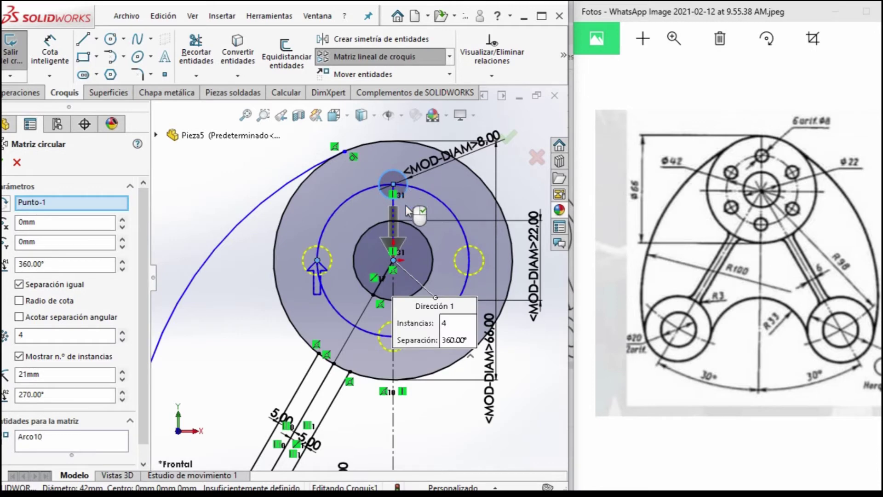
{"action": "left_click", "coordinate": [57, 339]}
{"action": "type", "text": "6"}
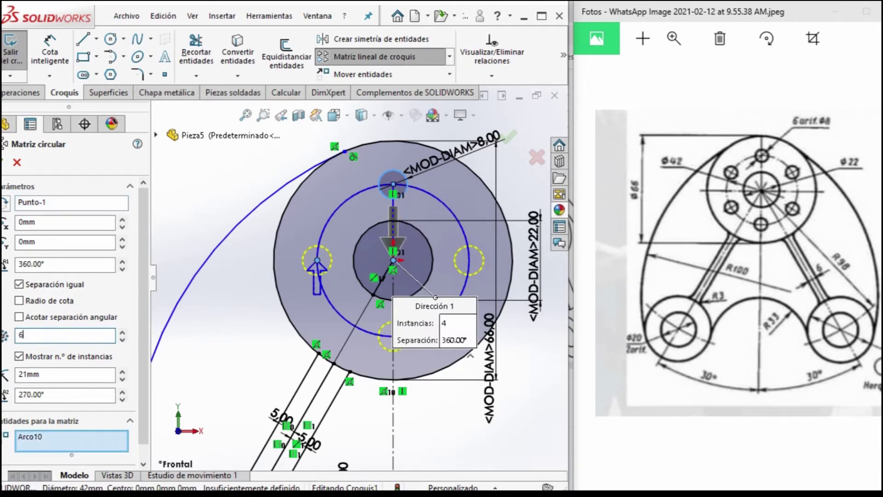
{"action": "key", "text": "Return"}
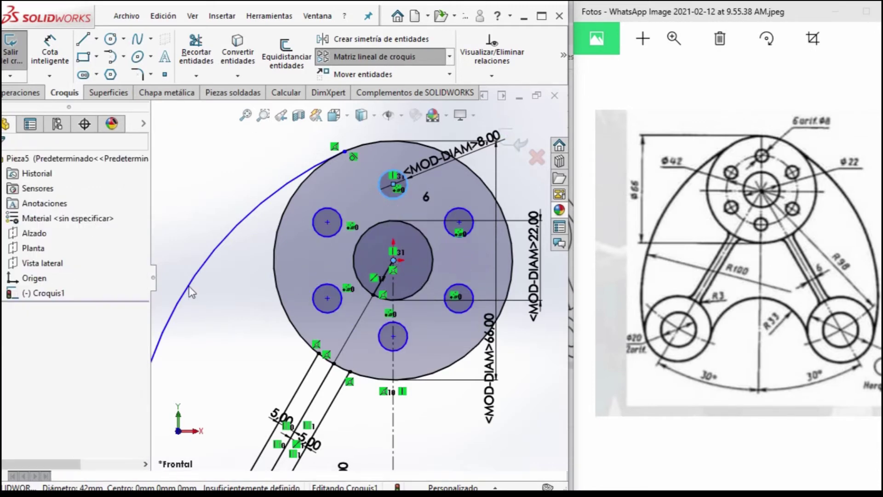
{"action": "scroll", "coordinate": [303, 309], "scroll_direction": "up", "scroll_amount": 2}
{"action": "scroll", "coordinate": [304, 309], "scroll_direction": "up", "scroll_amount": 2}
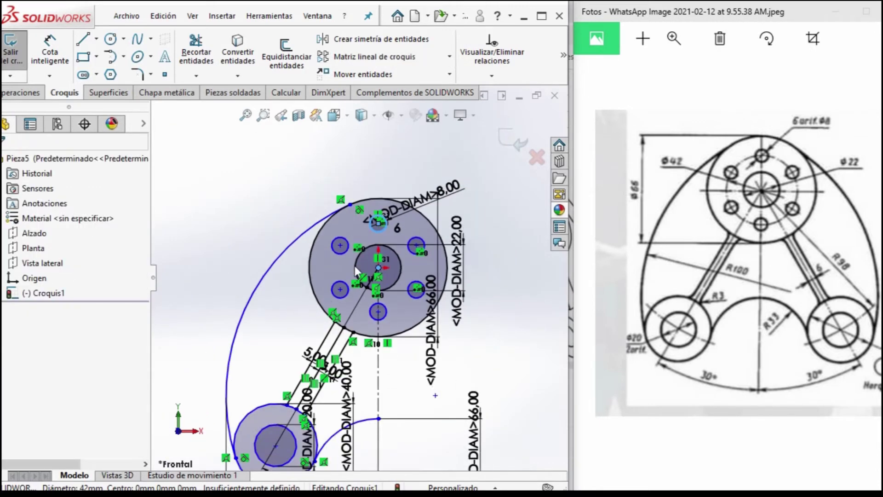
Step: Draw a vertical line from the lower arc's end up to the top of the hub
{"action": "left_click", "coordinate": [83, 40]}
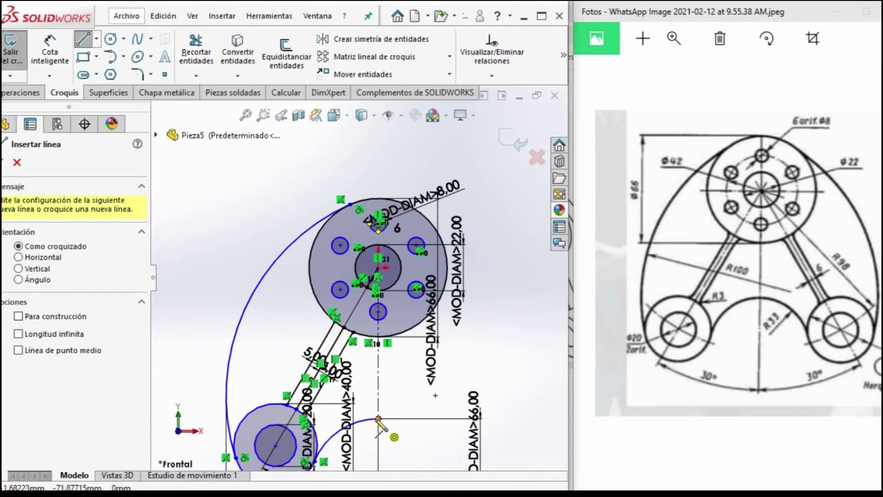
{"action": "left_click", "coordinate": [379, 418]}
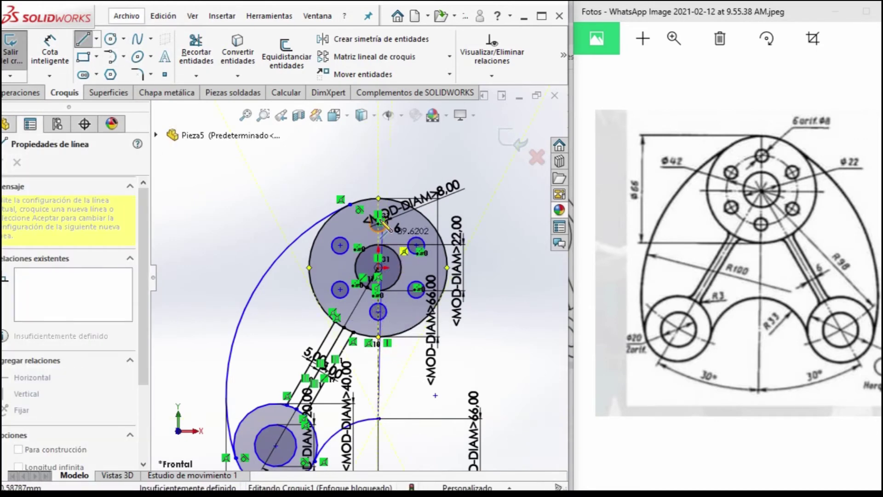
{"action": "left_click", "coordinate": [379, 199]}
{"action": "key", "text": "Escape"}
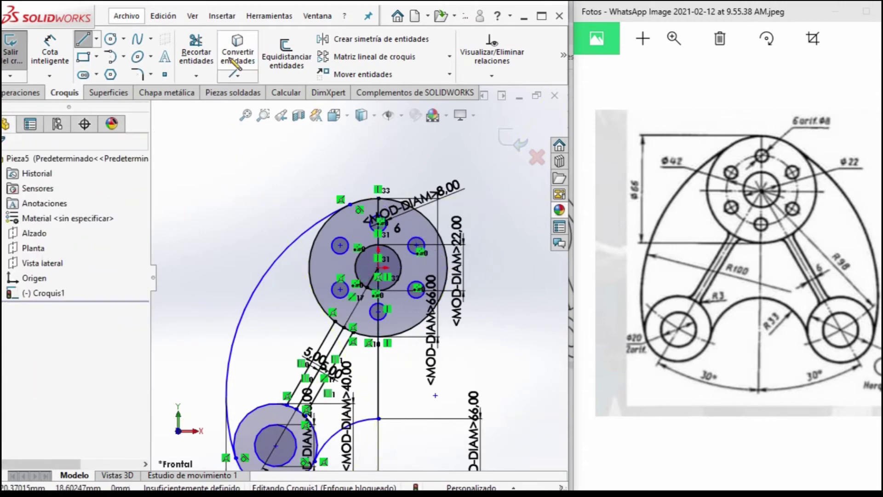
Step: Trim away the geometry right of the centre line and the stray diagonal into the hub
{"action": "left_click", "coordinate": [195, 52]}
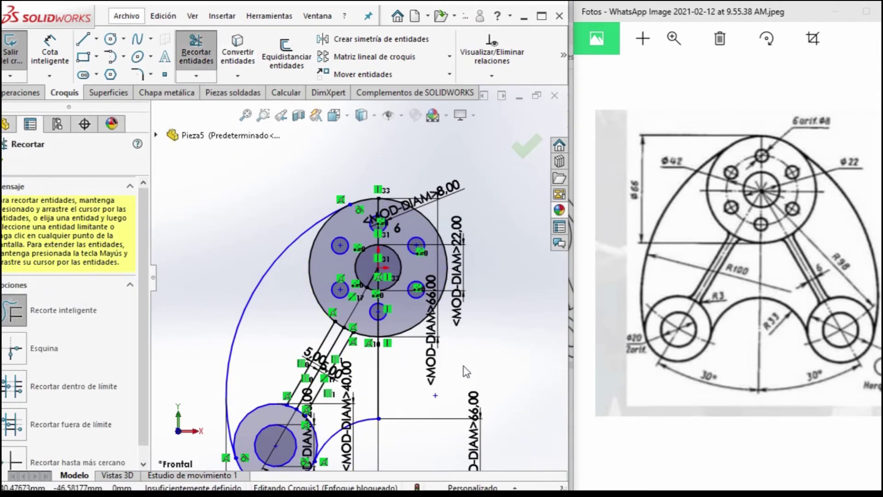
{"action": "key", "text": "Escape"}
{"action": "scroll", "coordinate": [455, 373], "scroll_direction": "down", "scroll_amount": 2}
{"action": "scroll", "coordinate": [388, 330], "scroll_direction": "up", "scroll_amount": 2}
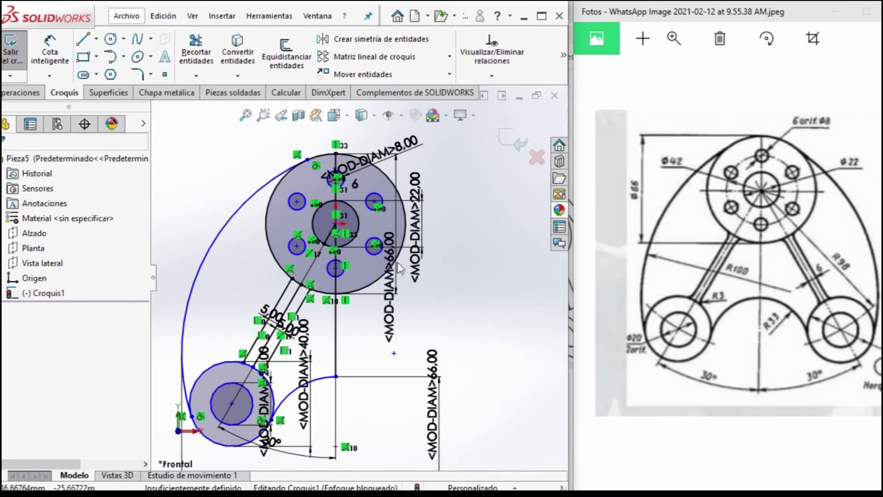
{"action": "left_click", "coordinate": [195, 52]}
{"action": "left_click_drag", "start_coordinate": [382, 201], "coordinate": [386, 250]}
{"action": "scroll", "coordinate": [332, 239], "scroll_direction": "down", "scroll_amount": 3}
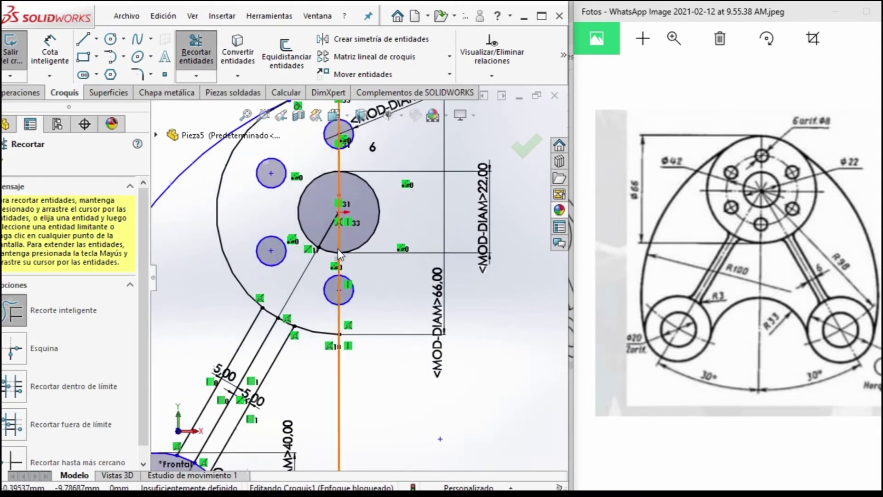
{"action": "left_click", "coordinate": [328, 229]}
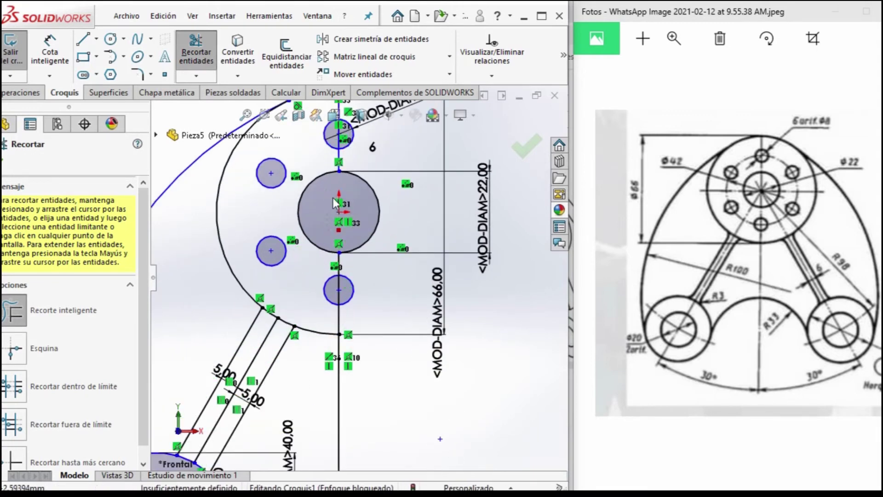
{"action": "scroll", "coordinate": [356, 269], "scroll_direction": "up", "scroll_amount": 3}
{"action": "scroll", "coordinate": [289, 402], "scroll_direction": "down", "scroll_amount": 2}
{"action": "scroll", "coordinate": [252, 404], "scroll_direction": "down", "scroll_amount": 2}
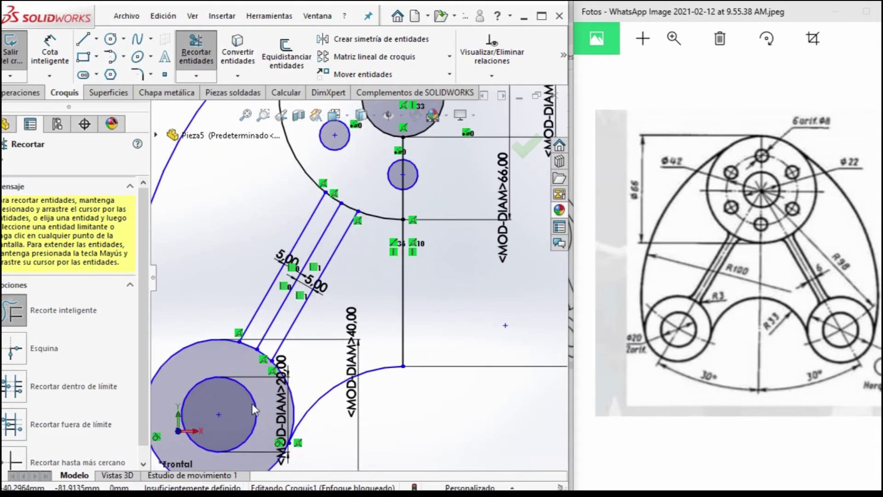
{"action": "scroll", "coordinate": [354, 278], "scroll_direction": "up", "scroll_amount": 2}
{"action": "scroll", "coordinate": [419, 210], "scroll_direction": "up", "scroll_amount": 2}
{"action": "scroll", "coordinate": [374, 262], "scroll_direction": "down", "scroll_amount": 2}
{"action": "scroll", "coordinate": [358, 258], "scroll_direction": "down", "scroll_amount": 3}
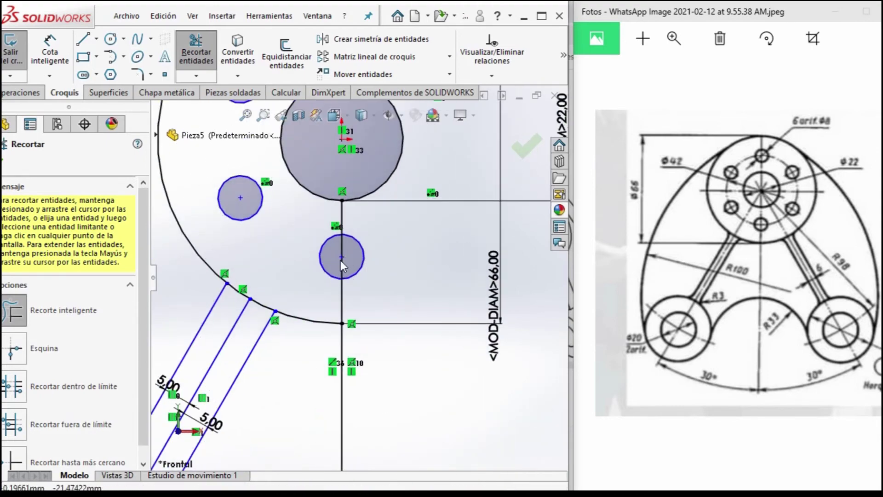
{"action": "scroll", "coordinate": [343, 250], "scroll_direction": "up", "scroll_amount": 3}
{"action": "scroll", "coordinate": [349, 230], "scroll_direction": "up", "scroll_amount": 1}
{"action": "scroll", "coordinate": [354, 211], "scroll_direction": "down", "scroll_amount": 3}
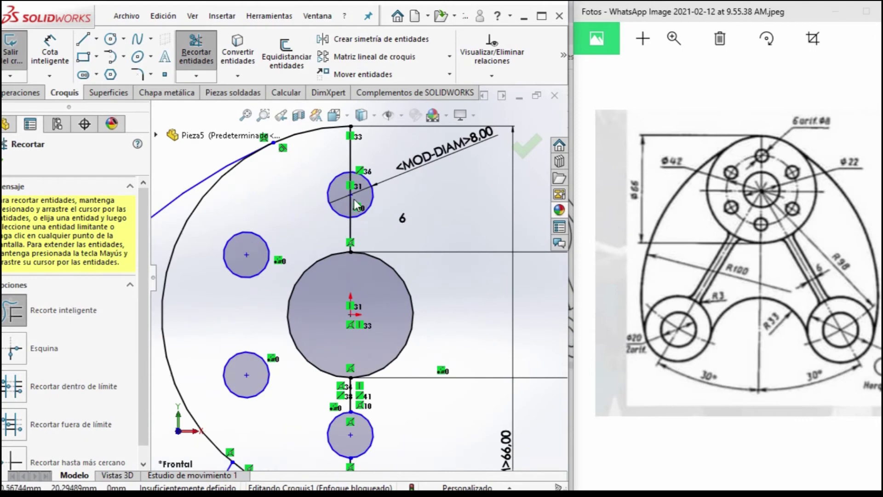
{"action": "scroll", "coordinate": [361, 219], "scroll_direction": "down", "scroll_amount": 1}
{"action": "scroll", "coordinate": [353, 220], "scroll_direction": "up", "scroll_amount": 3}
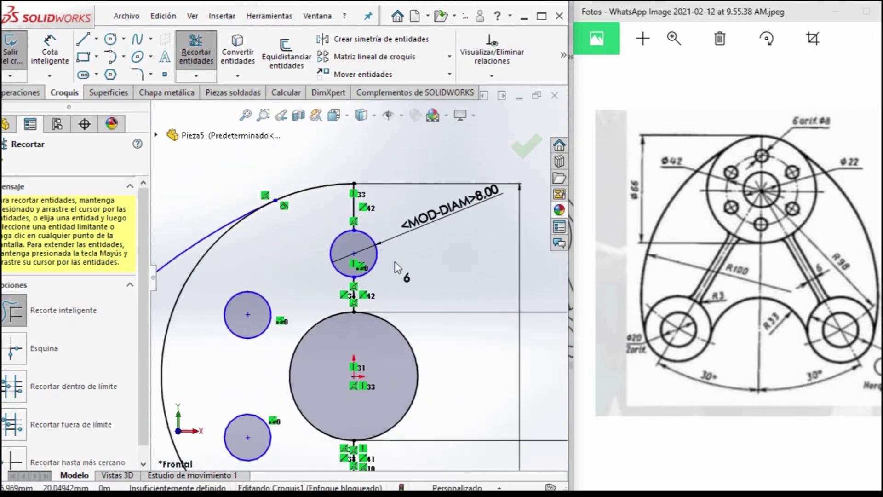
{"action": "scroll", "coordinate": [394, 261], "scroll_direction": "up", "scroll_amount": 1}
{"action": "left_click", "coordinate": [533, 152]}
{"action": "scroll", "coordinate": [356, 279], "scroll_direction": "up", "scroll_amount": 2}
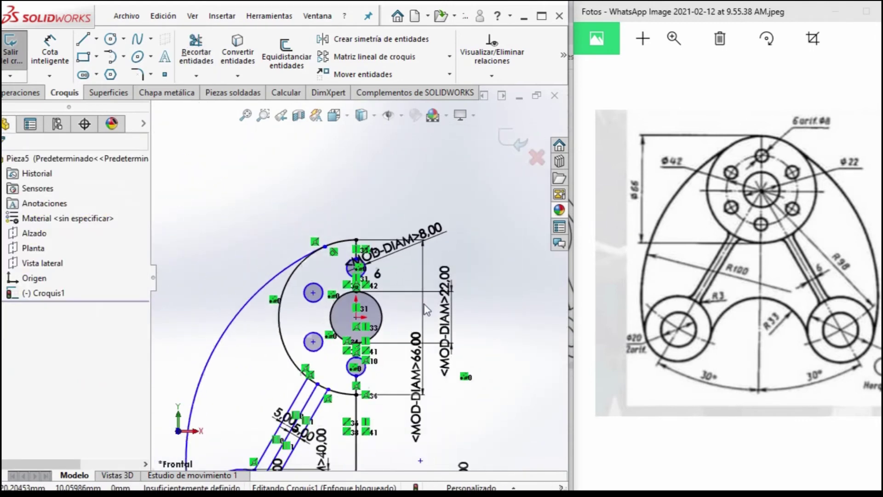
{"action": "scroll", "coordinate": [355, 280], "scroll_direction": "up", "scroll_amount": 2}
{"action": "left_click", "coordinate": [25, 97]}
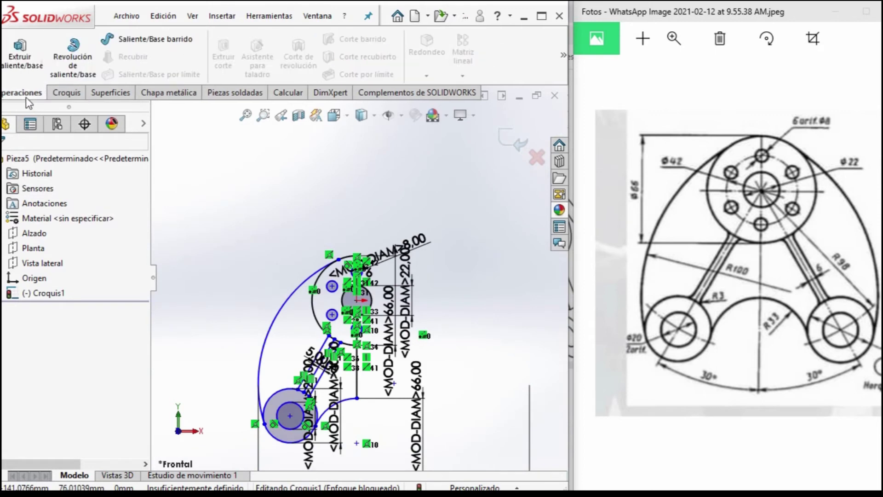
Step: Extrude the half-hub region and the lower boss region to a 30 mm depth
{"action": "left_click", "coordinate": [26, 46]}
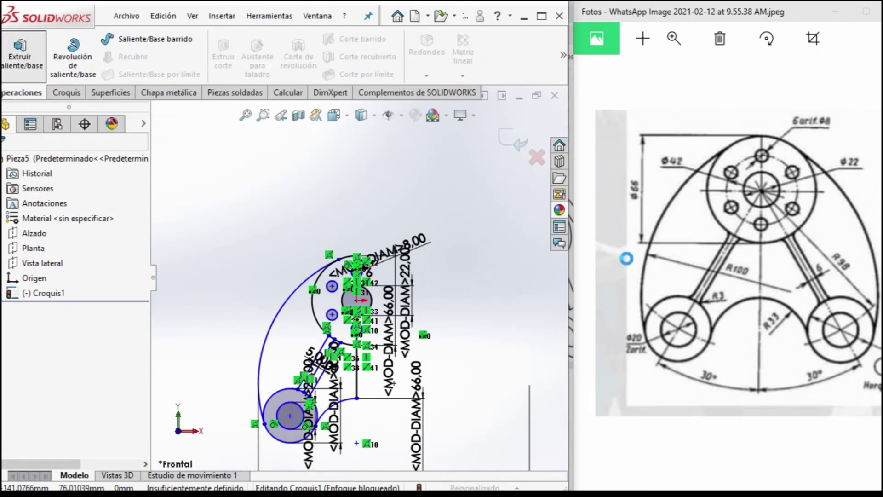
{"action": "left_click_drag", "start_coordinate": [869, 258], "coordinate": [626, 258]}
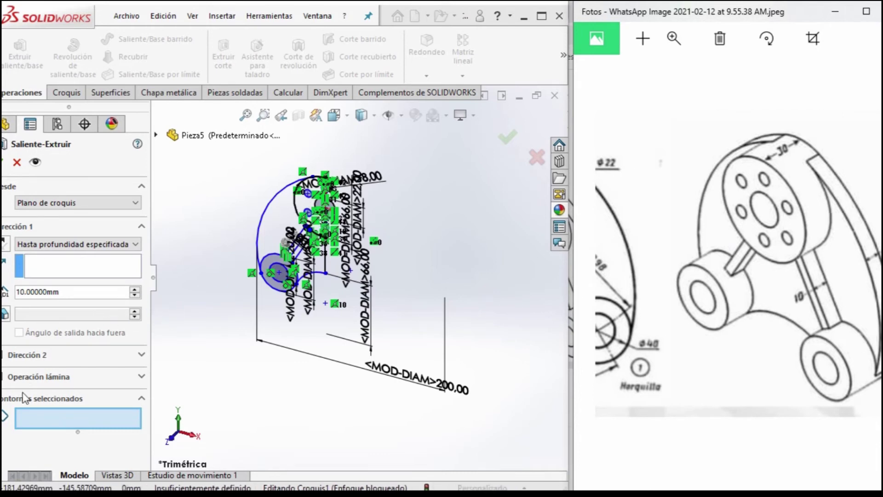
{"action": "left_click", "coordinate": [305, 206]}
{"action": "scroll", "coordinate": [282, 262], "scroll_direction": "down", "scroll_amount": 2}
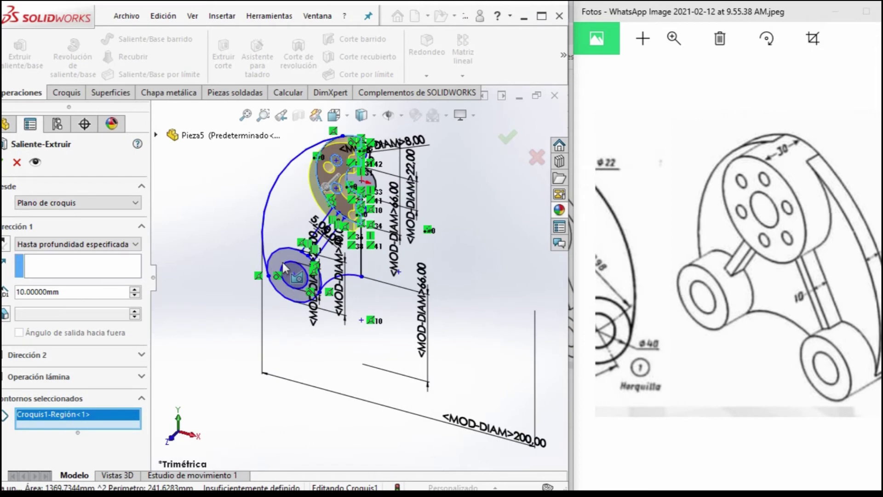
{"action": "left_click", "coordinate": [283, 260]}
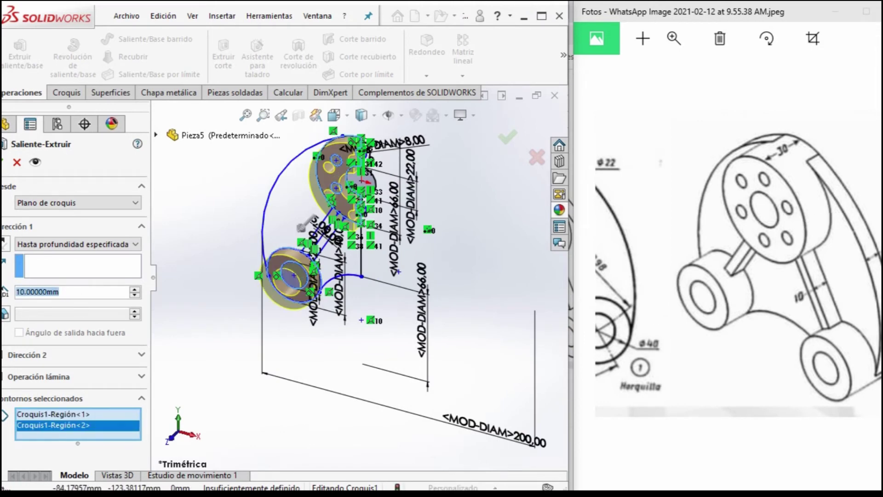
{"action": "type", "text": "30"}
{"action": "key", "text": "Return"}
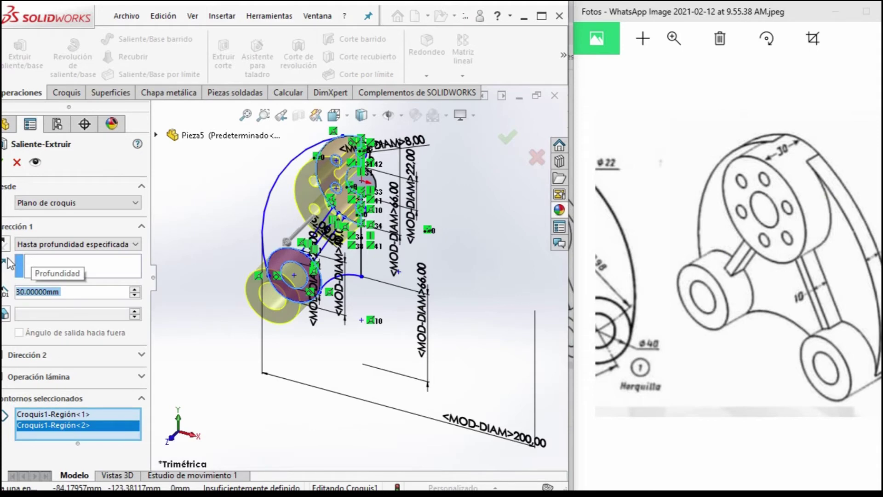
{"action": "key", "text": "Return"}
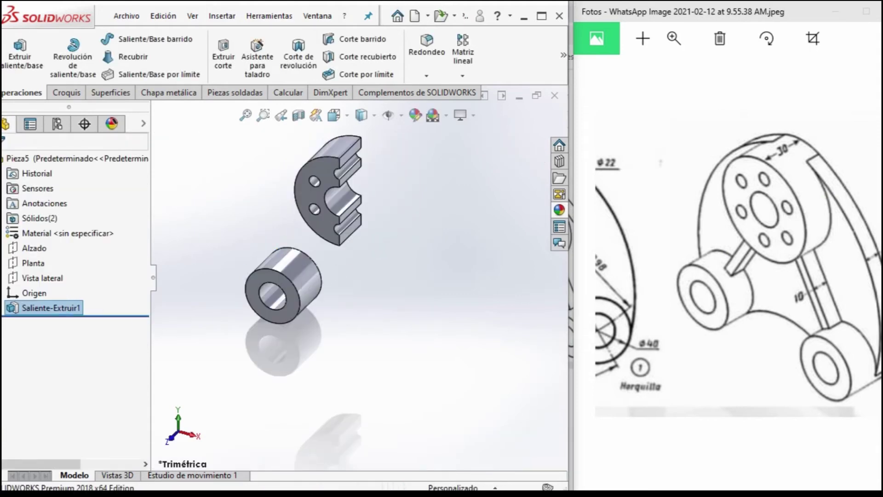
Step: Show Croquis1 and start a boss extrusion on it with its selected contours cleared
{"action": "left_click", "coordinate": [4, 308]}
{"action": "left_click", "coordinate": [55, 322]}
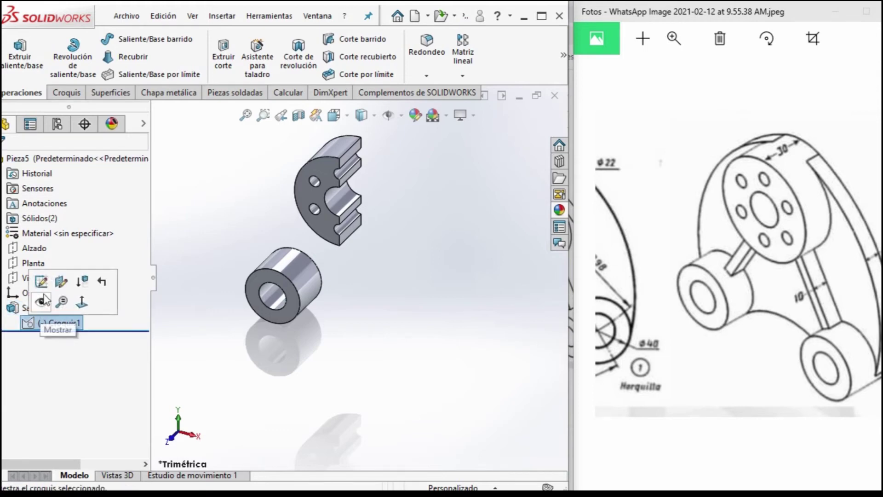
{"action": "left_click", "coordinate": [40, 303]}
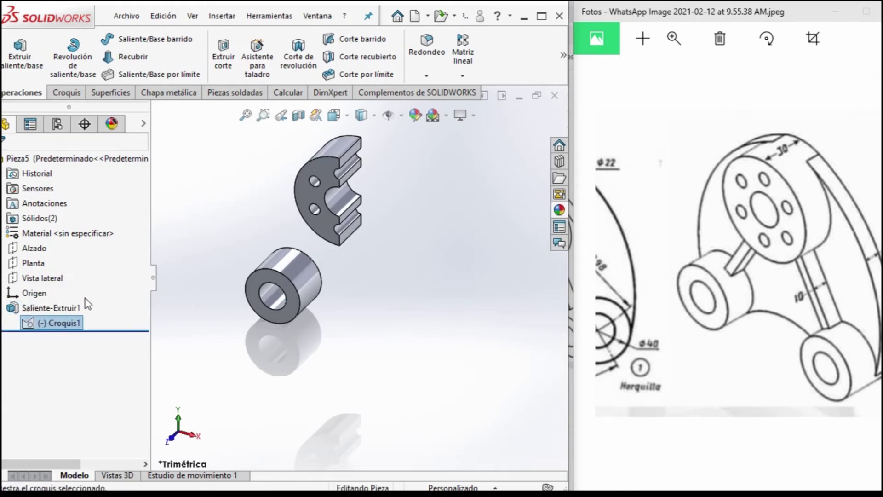
{"action": "left_click", "coordinate": [20, 55]}
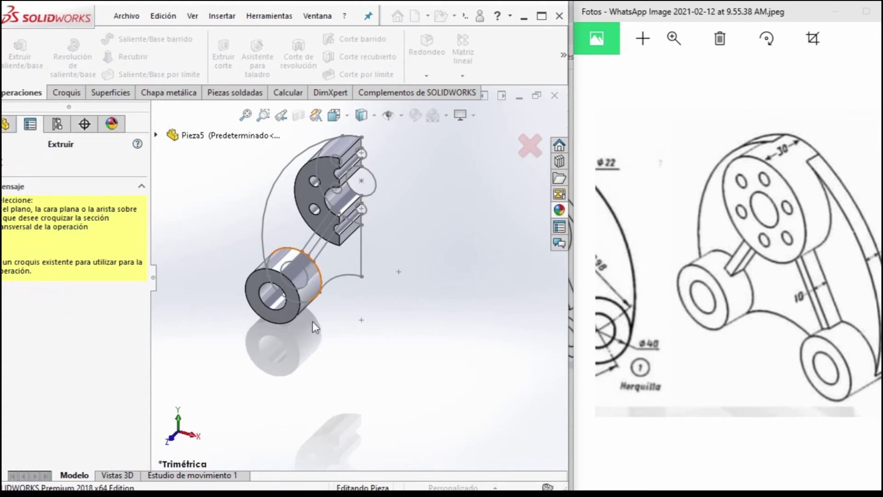
{"action": "left_click", "coordinate": [334, 280]}
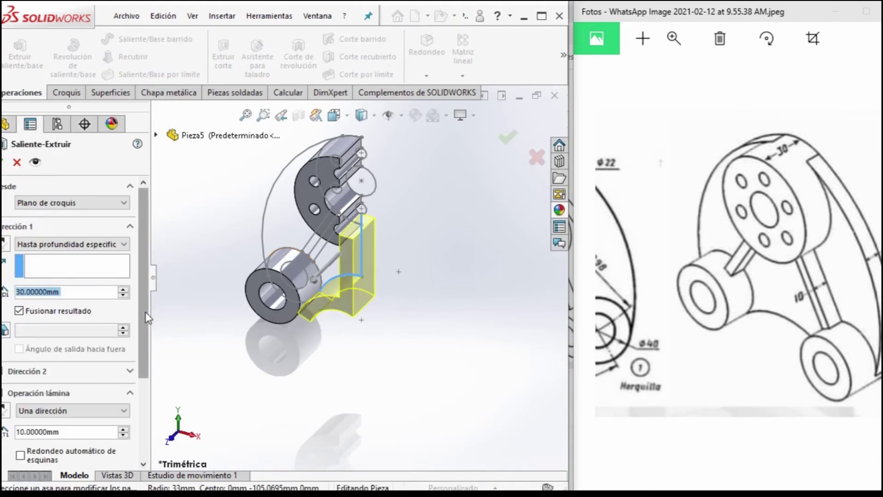
{"action": "left_click_drag", "start_coordinate": [146, 311], "coordinate": [135, 434]}
{"action": "left_click", "coordinate": [64, 381]}
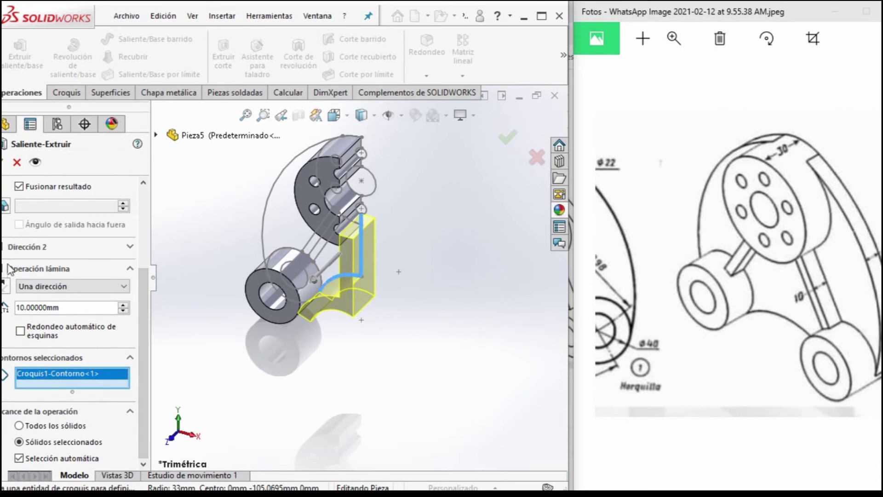
{"action": "right_click", "coordinate": [77, 374]}
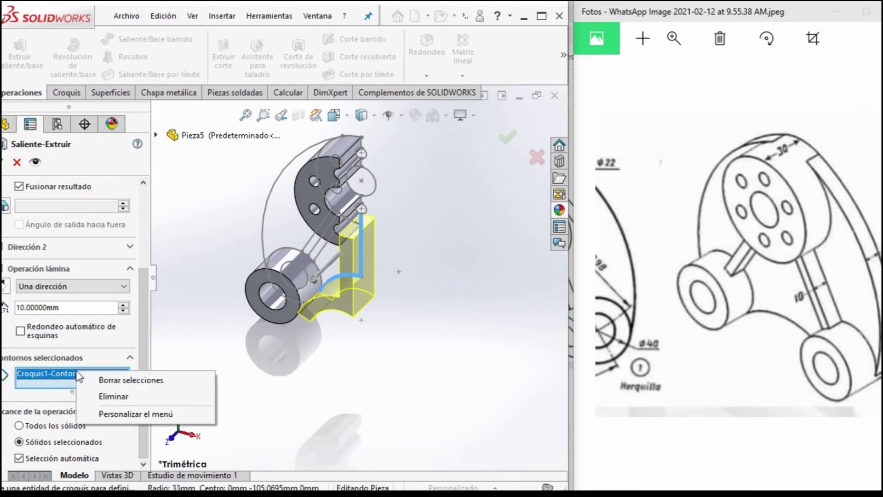
{"action": "left_click", "coordinate": [102, 380]}
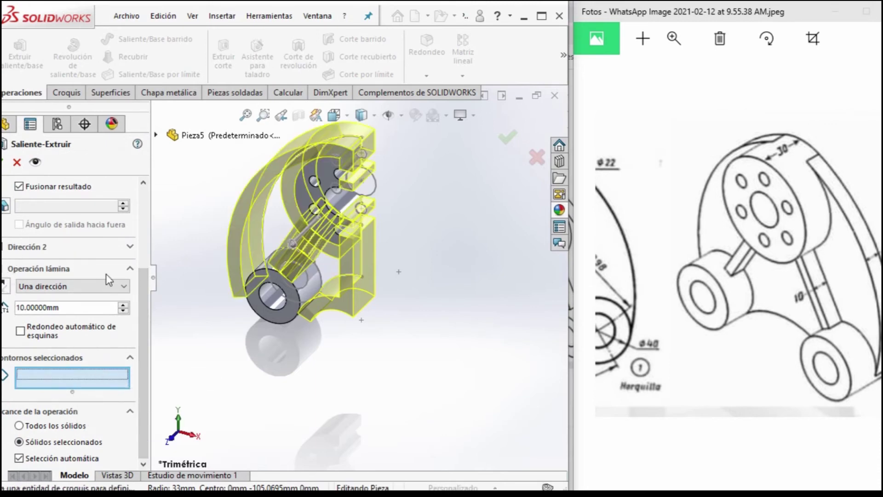
Step: Extrude the rib regions 20 mm as a solid, excluding Región<1>
{"action": "scroll", "coordinate": [261, 289], "scroll_direction": "down", "scroll_amount": 2}
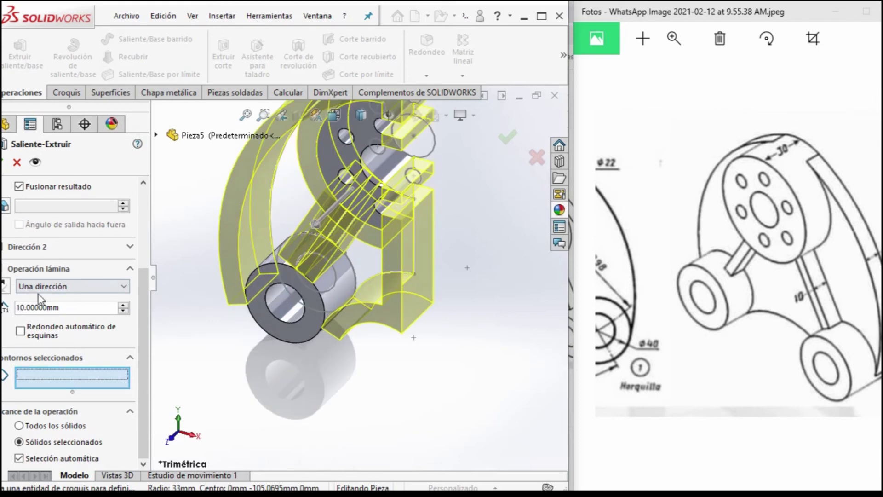
{"action": "left_click", "coordinate": [360, 273]}
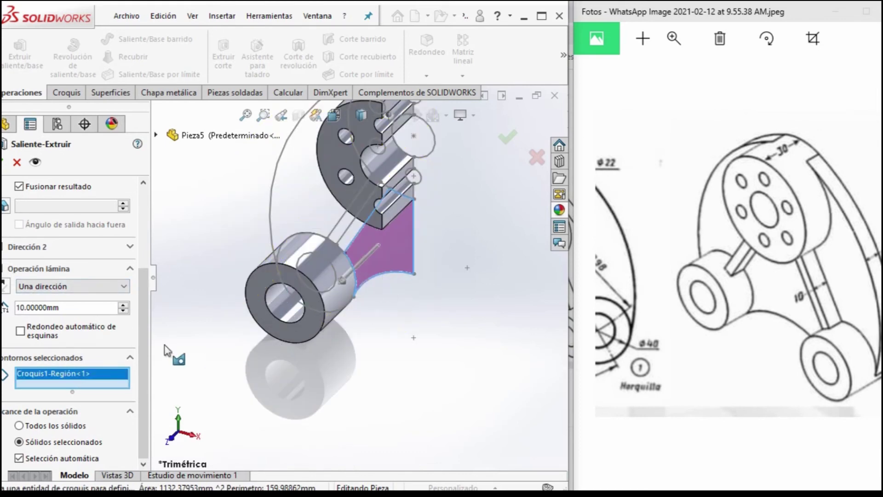
{"action": "left_click", "coordinate": [3, 269]}
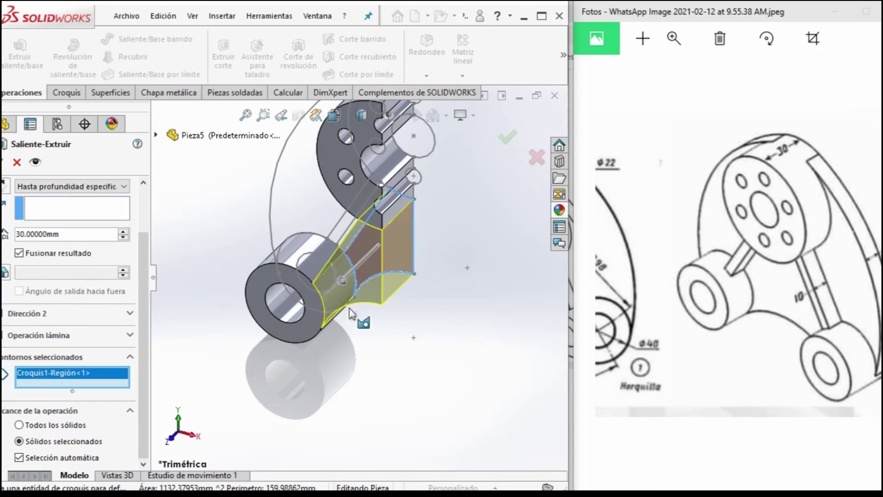
{"action": "left_click", "coordinate": [338, 232]}
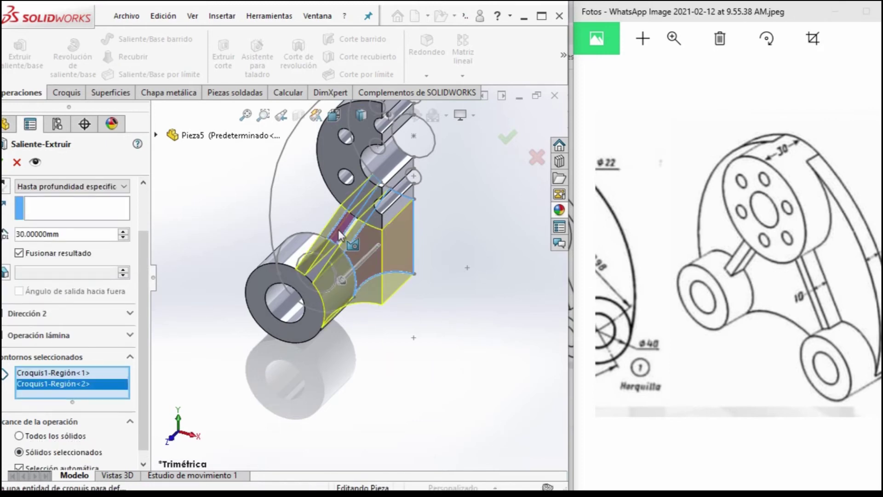
{"action": "scroll", "coordinate": [340, 231], "scroll_direction": "down", "scroll_amount": 2}
{"action": "middle_click_drag", "start_coordinate": [341, 231], "coordinate": [362, 257]}
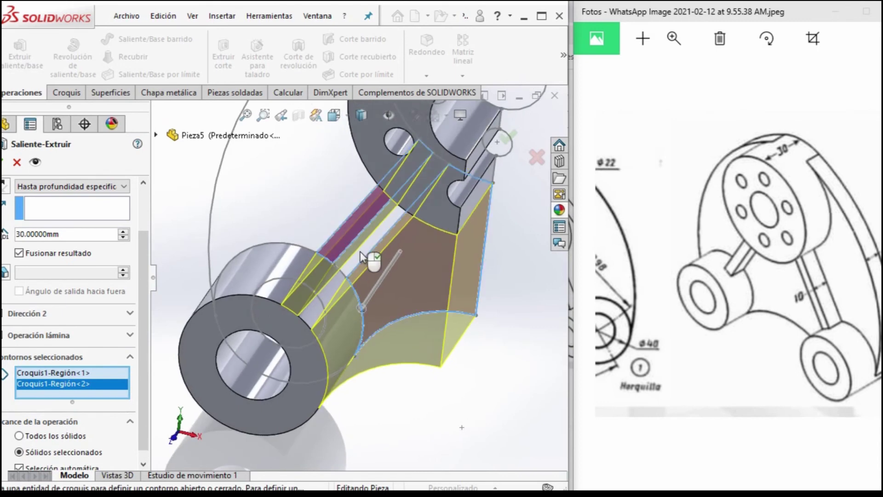
{"action": "left_click", "coordinate": [362, 257]}
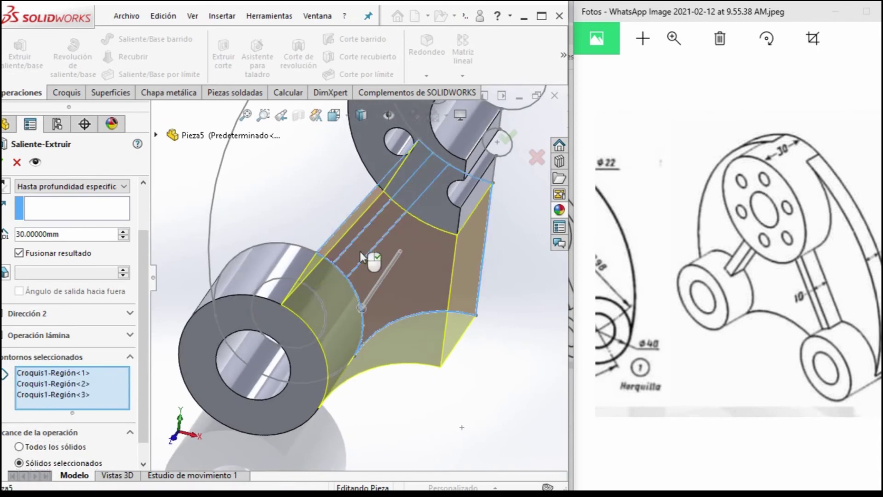
{"action": "right_click", "coordinate": [60, 374]}
{"action": "left_click", "coordinate": [97, 399]}
{"action": "middle_click_drag", "start_coordinate": [312, 353], "coordinate": [314, 277]}
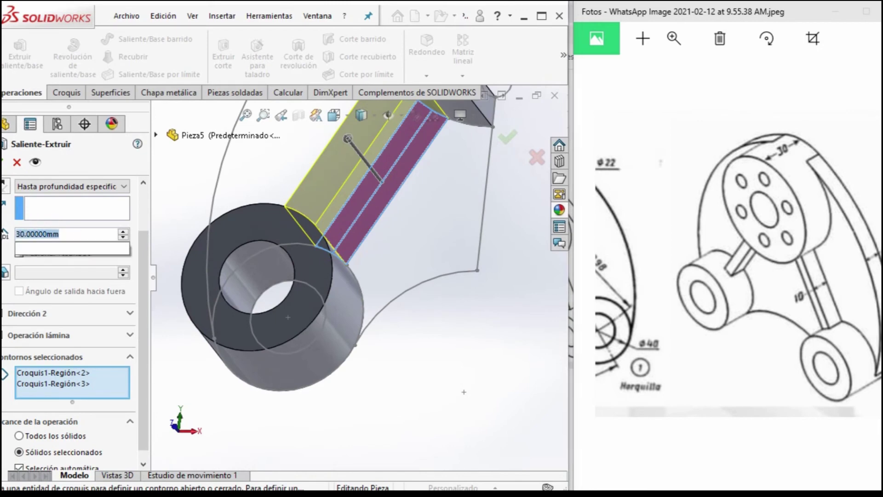
{"action": "type", "text": "20"}
{"action": "key", "text": "Return"}
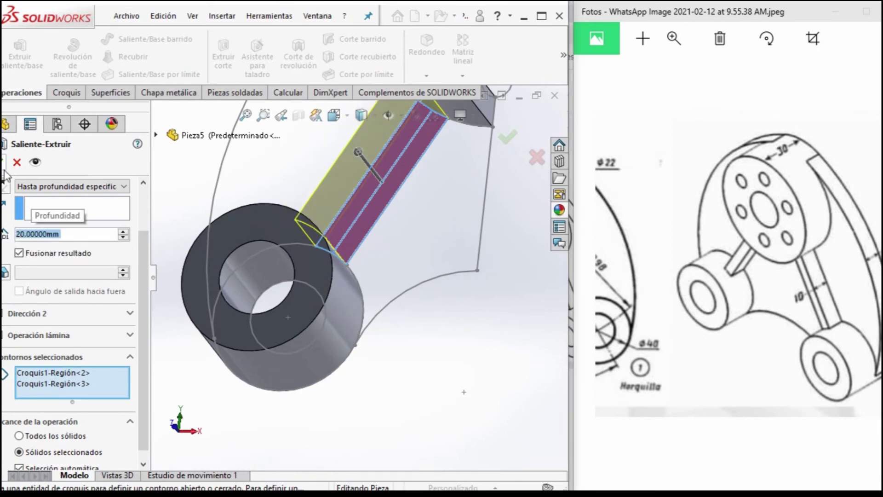
{"action": "left_click", "coordinate": [3, 162]}
{"action": "scroll", "coordinate": [414, 294], "scroll_direction": "up", "scroll_amount": 3}
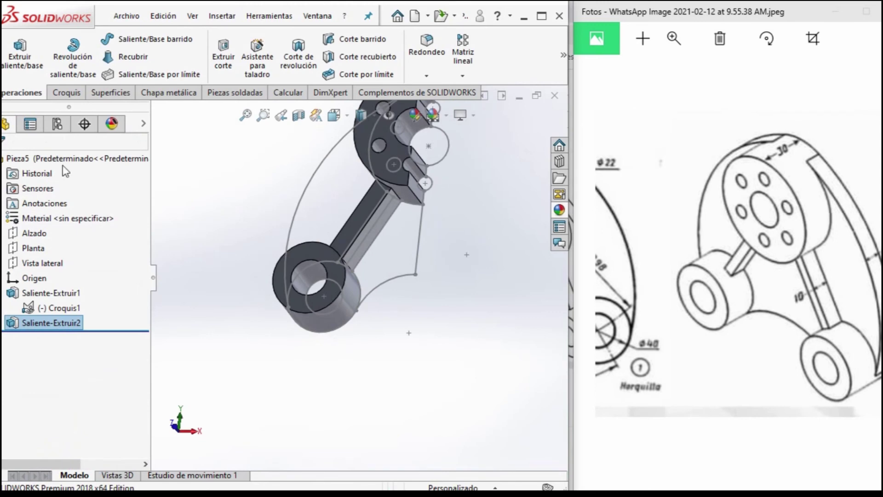
Step: Extrude Región<1> and Región<2> of Croquis1 10 mm as a solid, non-thin plate
{"action": "left_click", "coordinate": [21, 53]}
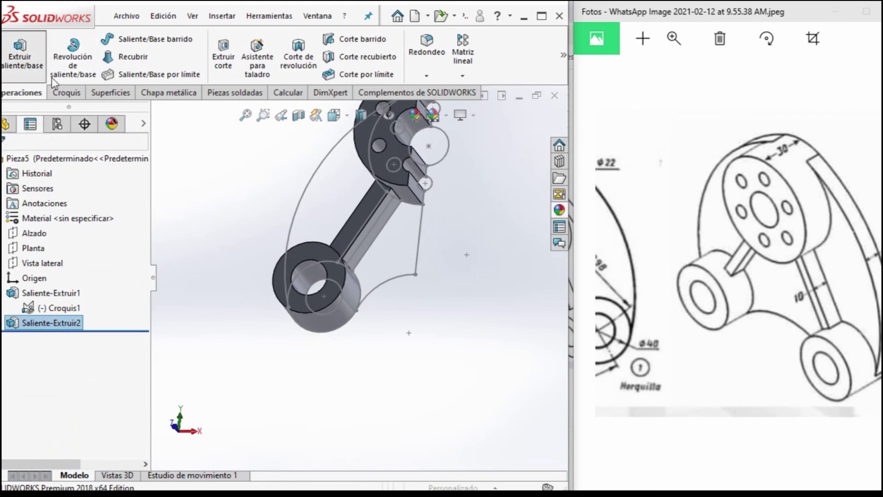
{"action": "left_click", "coordinate": [396, 284]}
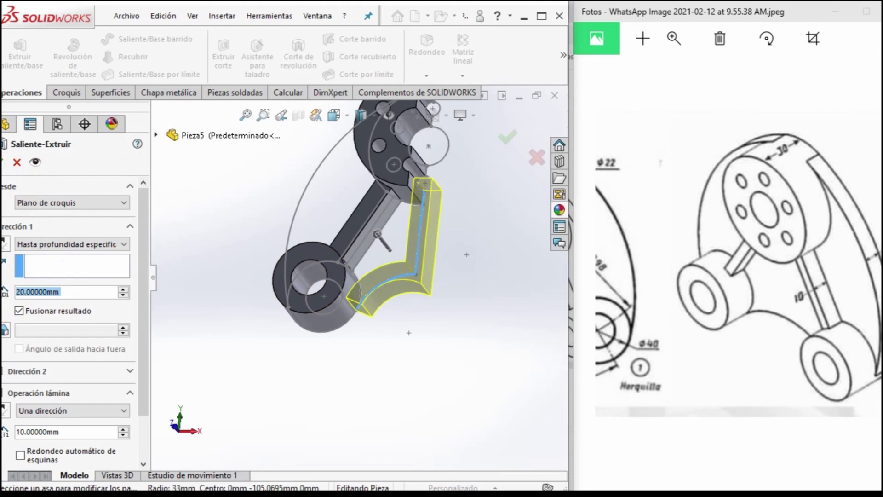
{"action": "left_click", "coordinate": [3, 393]}
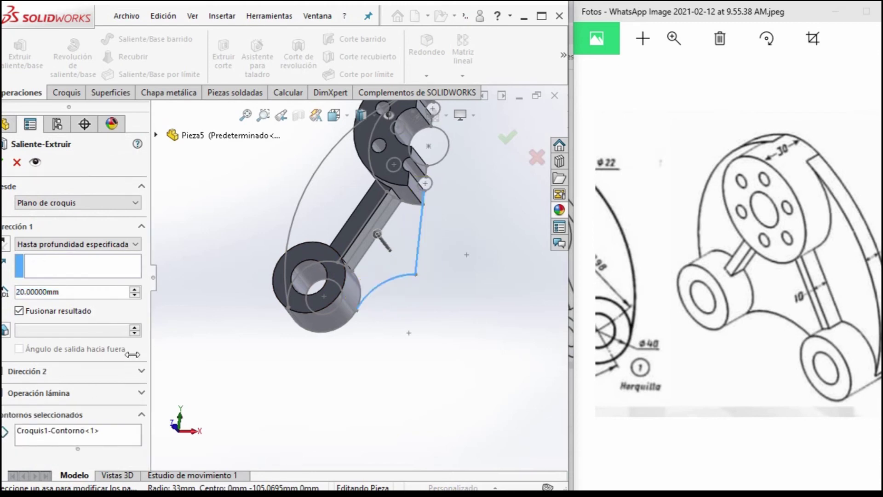
{"action": "right_click", "coordinate": [87, 430]}
{"action": "left_click", "coordinate": [110, 435]}
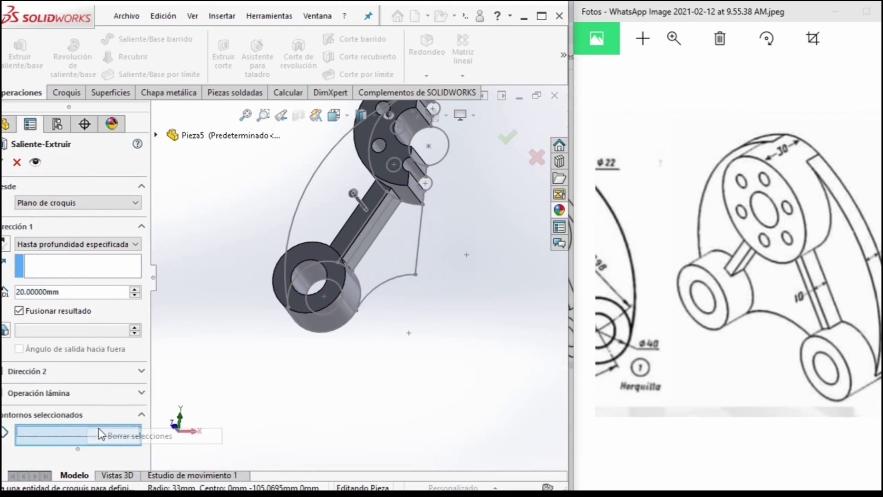
{"action": "left_click", "coordinate": [322, 205]}
{"action": "left_click", "coordinate": [387, 249]}
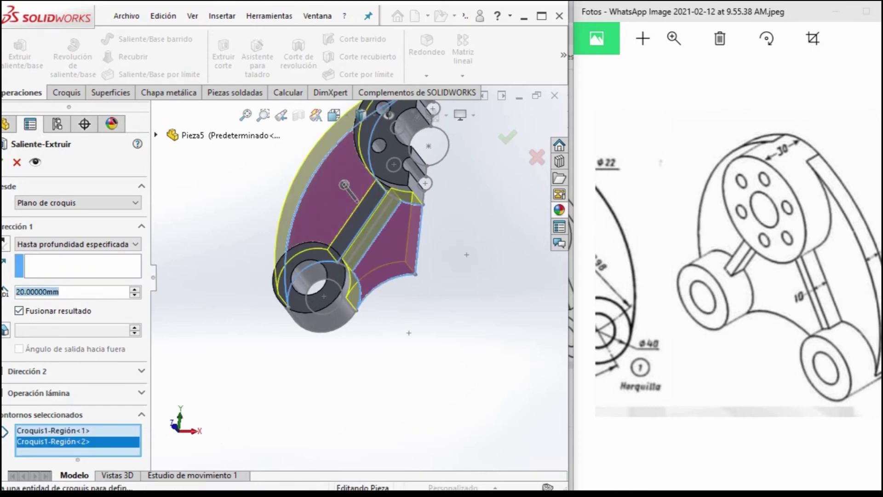
{"action": "type", "text": "10"}
{"action": "key", "text": "Return"}
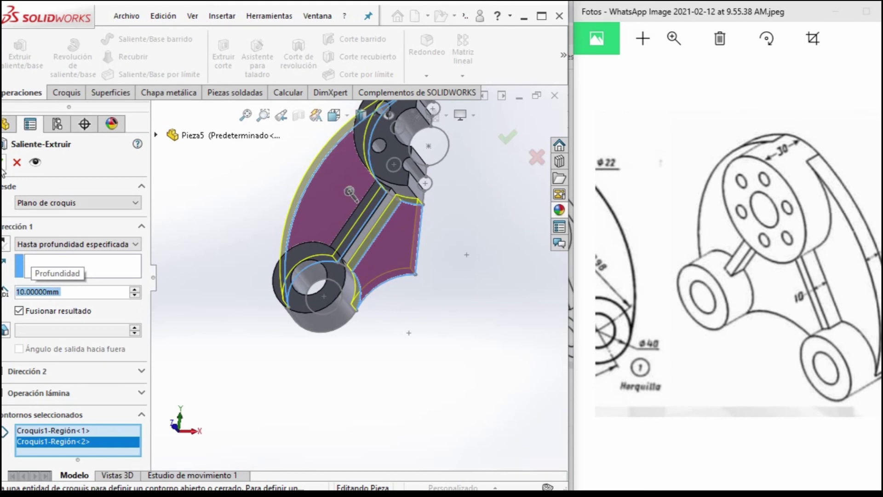
{"action": "left_click", "coordinate": [3, 162]}
{"action": "scroll", "coordinate": [321, 260], "scroll_direction": "down", "scroll_amount": 3}
{"action": "scroll", "coordinate": [366, 248], "scroll_direction": "down", "scroll_amount": 3}
{"action": "scroll", "coordinate": [321, 281], "scroll_direction": "down", "scroll_amount": 2}
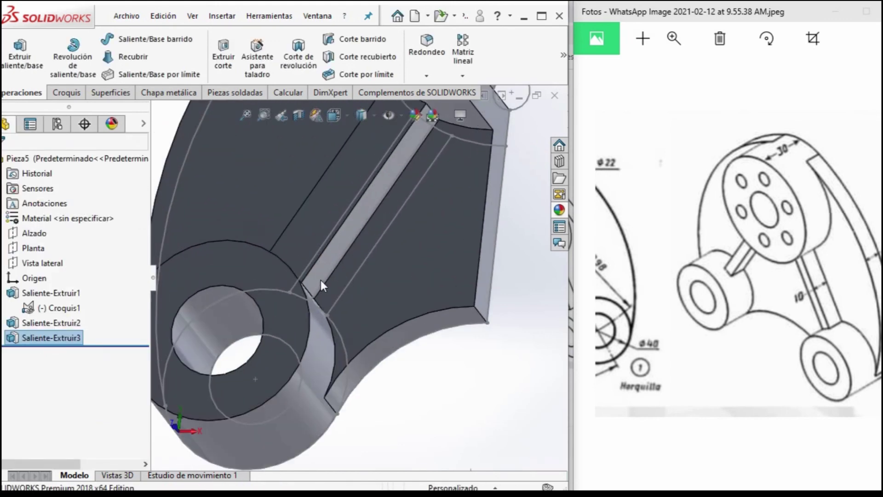
Step: Start a fillet on the rib's base edge with a 3 mm radius
{"action": "scroll", "coordinate": [322, 281], "scroll_direction": "down", "scroll_amount": 2}
{"action": "scroll", "coordinate": [265, 309], "scroll_direction": "down", "scroll_amount": 2}
{"action": "scroll", "coordinate": [363, 244], "scroll_direction": "down", "scroll_amount": 2}
{"action": "scroll", "coordinate": [353, 217], "scroll_direction": "down", "scroll_amount": 2}
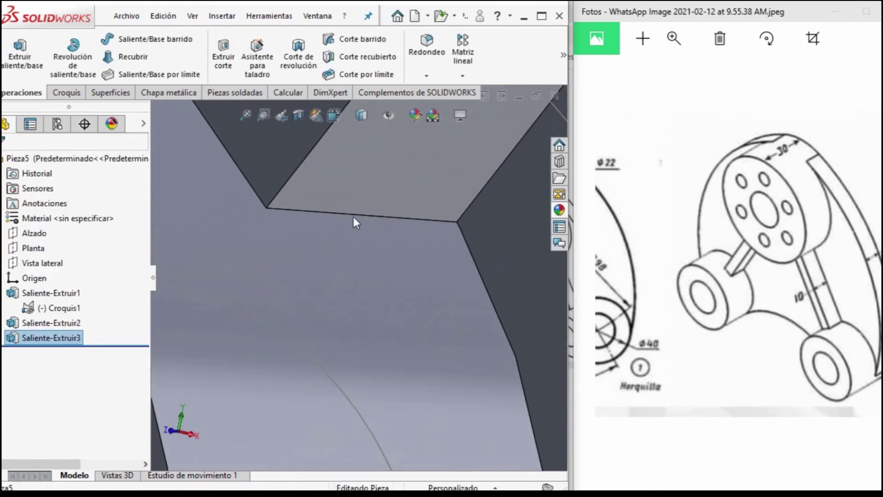
{"action": "left_click", "coordinate": [357, 212]}
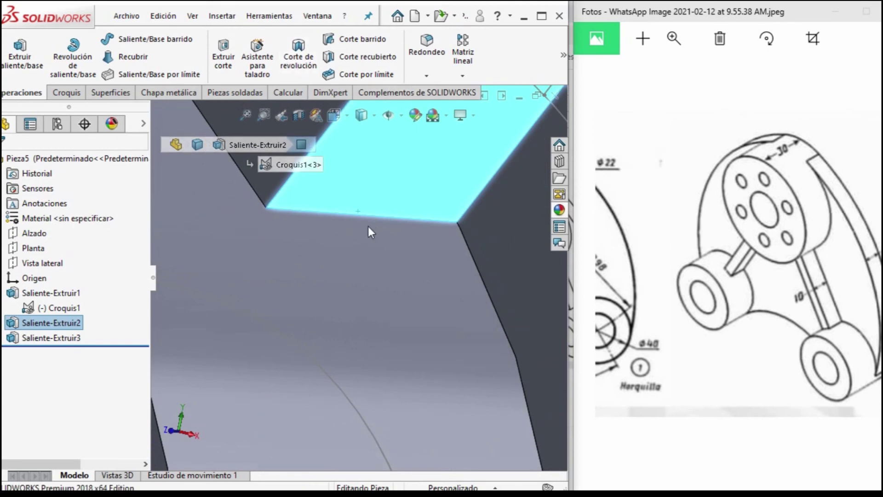
{"action": "left_click", "coordinate": [353, 218]}
{"action": "left_click", "coordinate": [351, 214]}
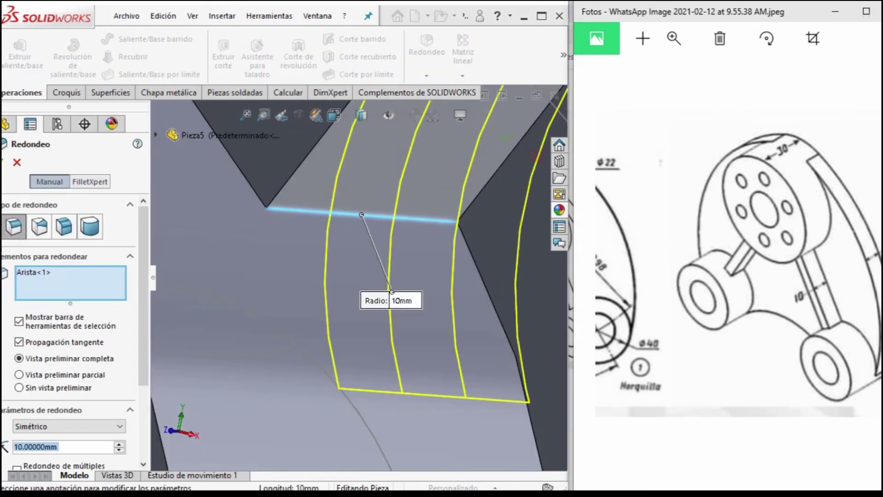
{"action": "left_click_drag", "start_coordinate": [641, 250], "coordinate": [832, 250]}
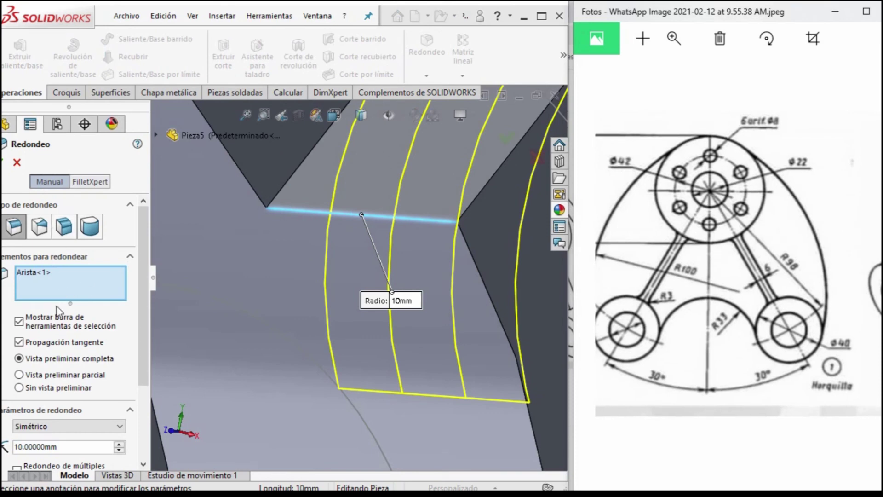
{"action": "left_click", "coordinate": [76, 453]}
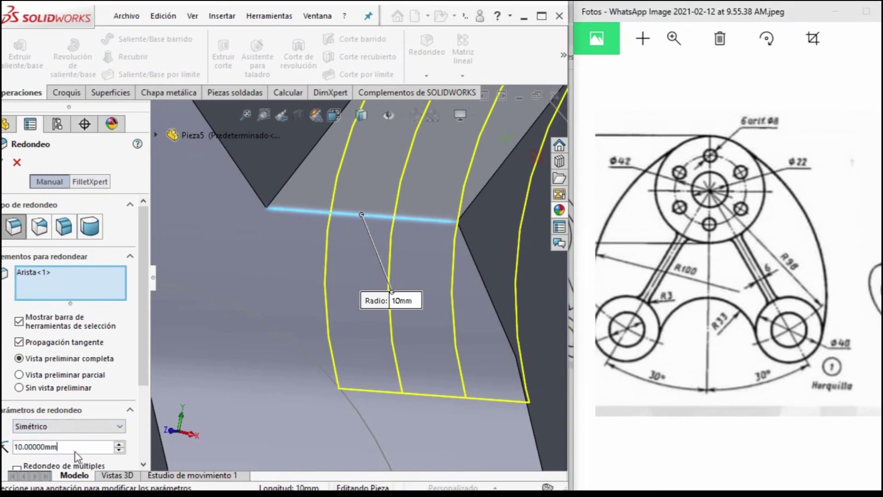
{"action": "type", "text": "3"}
{"action": "key", "text": "Return"}
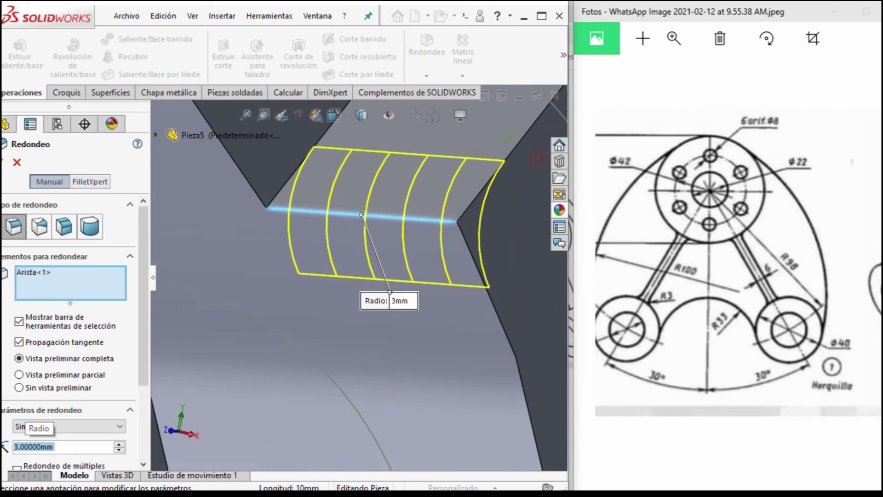
Step: Add three more rib edges to the 3 mm fillet and accept it as Redondeo1
{"action": "scroll", "coordinate": [224, 440], "scroll_direction": "up", "scroll_amount": 3}
{"action": "scroll", "coordinate": [338, 393], "scroll_direction": "up", "scroll_amount": 2}
{"action": "middle_click_drag", "start_coordinate": [339, 393], "coordinate": [288, 293]}
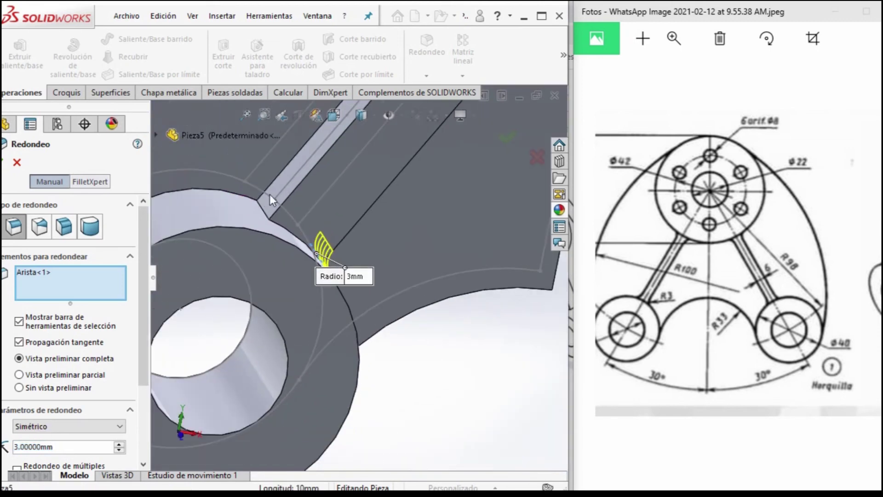
{"action": "left_click", "coordinate": [289, 305]}
{"action": "scroll", "coordinate": [290, 305], "scroll_direction": "up", "scroll_amount": 3}
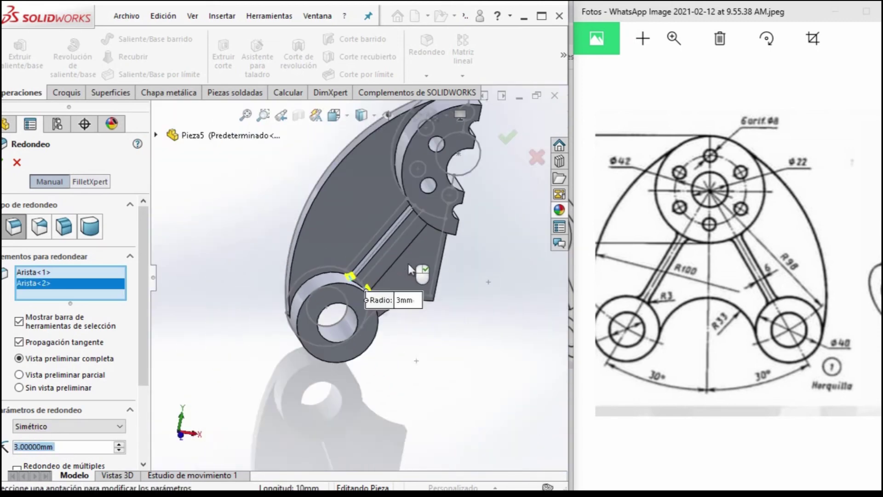
{"action": "scroll", "coordinate": [407, 264], "scroll_direction": "down", "scroll_amount": 3}
{"action": "scroll", "coordinate": [393, 244], "scroll_direction": "down", "scroll_amount": 2}
{"action": "scroll", "coordinate": [322, 318], "scroll_direction": "down", "scroll_amount": 3}
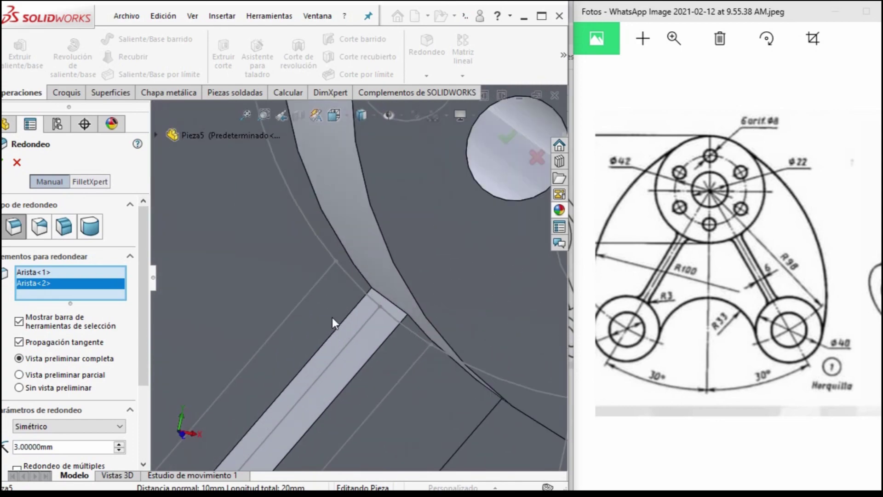
{"action": "scroll", "coordinate": [415, 292], "scroll_direction": "down", "scroll_amount": 2}
{"action": "left_click", "coordinate": [416, 290]}
{"action": "scroll", "coordinate": [412, 304], "scroll_direction": "up", "scroll_amount": 5}
{"action": "mouse_move", "coordinate": [408, 319]}
{"action": "middle_mouse_down"}
{"action": "mouse_move", "coordinate": [402, 390]}
{"action": "mouse_move", "coordinate": [330, 326]}
{"action": "middle_mouse_up"}
{"action": "scroll", "coordinate": [366, 294], "scroll_direction": "down", "scroll_amount": 5}
{"action": "mouse_move", "coordinate": [427, 220]}
{"action": "middle_mouse_down"}
{"action": "mouse_move", "coordinate": [449, 203]}
{"action": "mouse_move", "coordinate": [409, 208]}
{"action": "mouse_move", "coordinate": [327, 268]}
{"action": "middle_mouse_up"}
{"action": "left_click", "coordinate": [407, 219]}
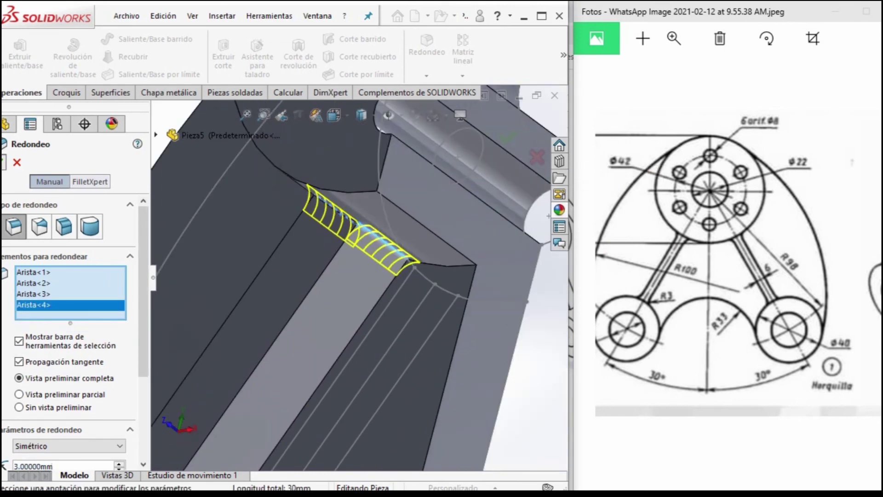
{"action": "key", "text": "Return"}
{"action": "mouse_move", "coordinate": [362, 306]}
{"action": "middle_mouse_down"}
{"action": "mouse_move", "coordinate": [447, 307]}
{"action": "mouse_move", "coordinate": [239, 308]}
{"action": "middle_mouse_up"}
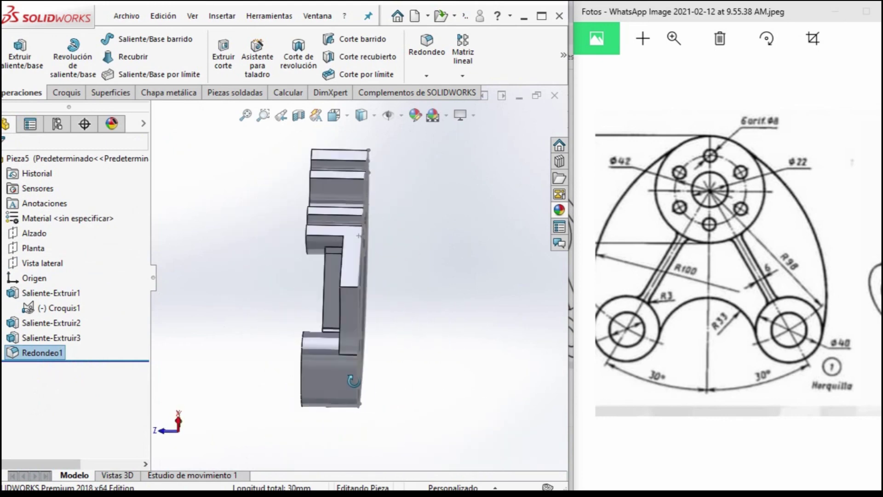
Step: Hide Croquis1 so the sketch lines no longer show
{"action": "right_click", "coordinate": [42, 309]}
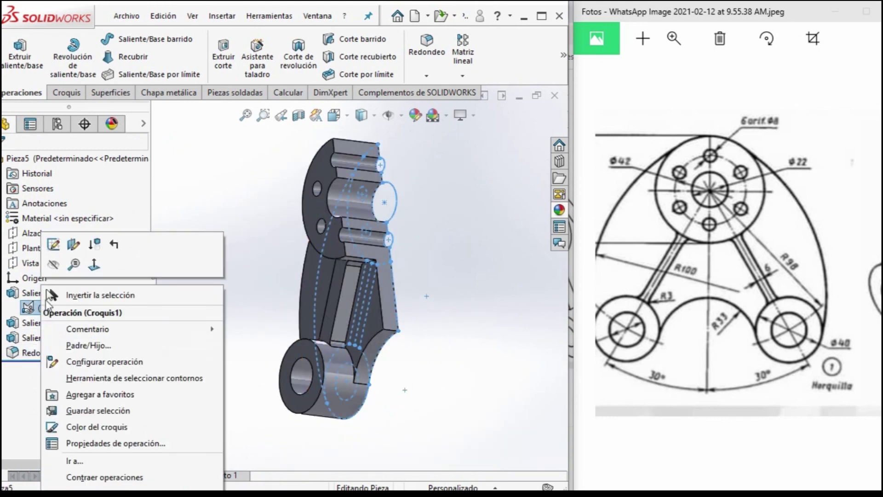
{"action": "left_click", "coordinate": [89, 244]}
{"action": "scroll", "coordinate": [359, 241], "scroll_direction": "down", "scroll_amount": 3}
{"action": "middle_click_drag", "start_coordinate": [346, 273], "coordinate": [317, 302]}
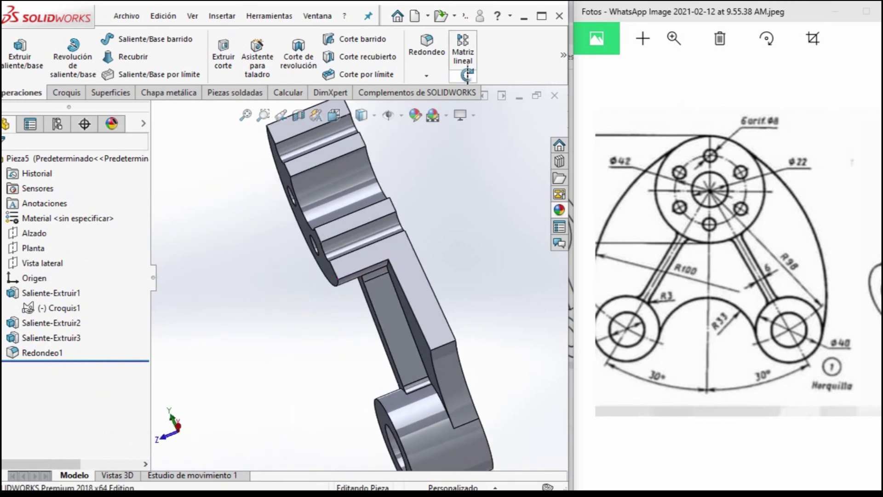
Step: Mirror the solid body across its flat face with Simetría to create Simetria1
{"action": "left_click", "coordinate": [462, 75]}
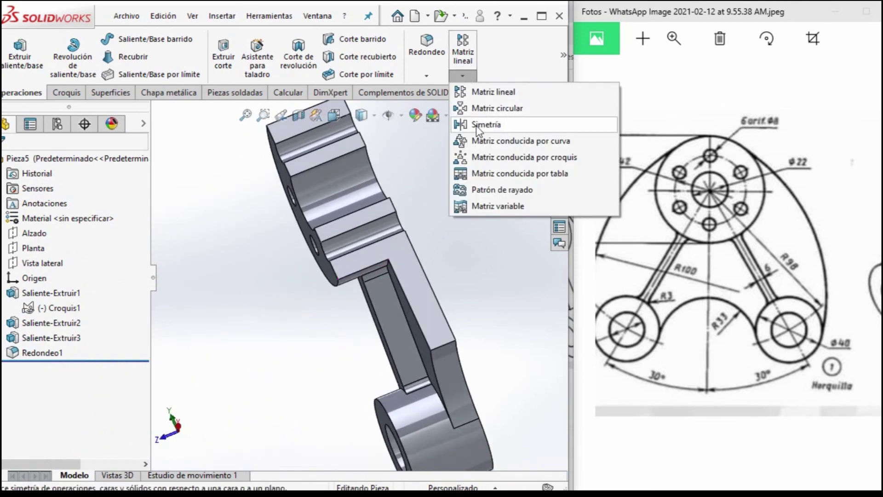
{"action": "left_click", "coordinate": [479, 131]}
{"action": "left_click", "coordinate": [401, 269]}
{"action": "scroll", "coordinate": [416, 312], "scroll_direction": "up", "scroll_amount": 5}
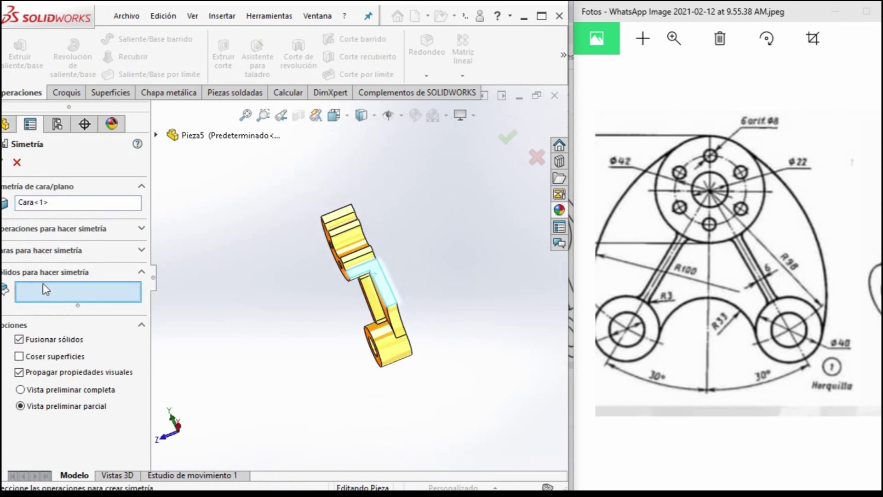
{"action": "middle_click_drag", "start_coordinate": [483, 366], "coordinate": [566, 320]}
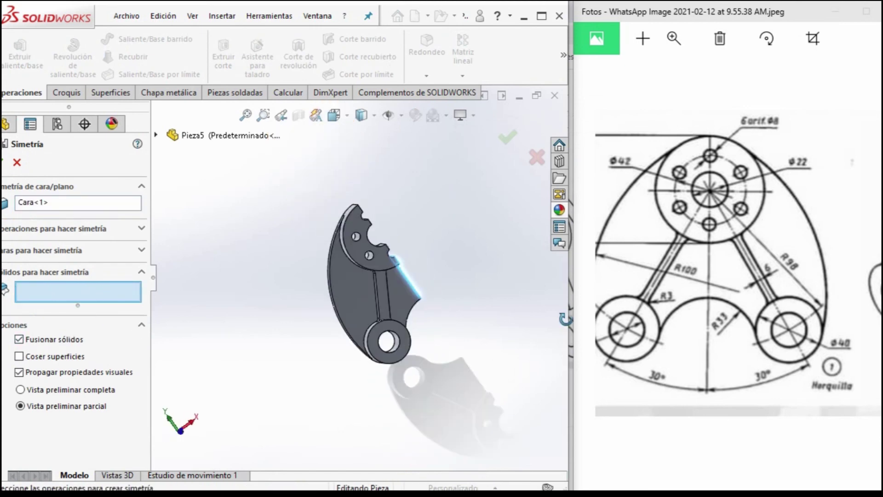
{"action": "left_click", "coordinate": [346, 310]}
{"action": "left_click", "coordinate": [4, 162]}
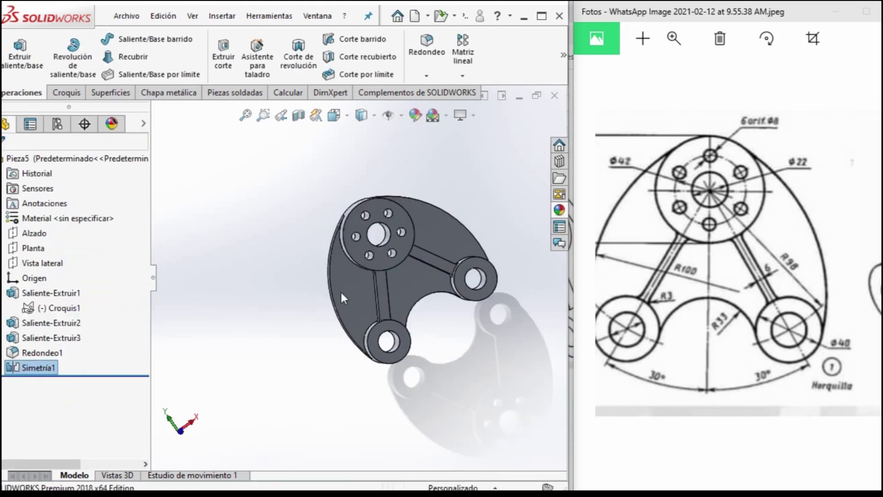
Step: Show the mirrored fork in Isométrica view beside the isometric reference drawing
{"action": "middle_click_drag", "start_coordinate": [471, 302], "coordinate": [389, 326]}
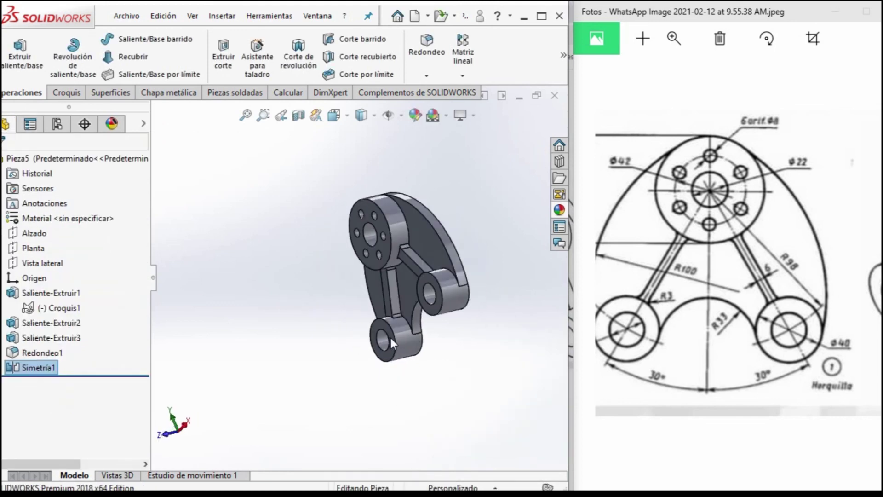
{"action": "key", "text": "ctrl+7"}
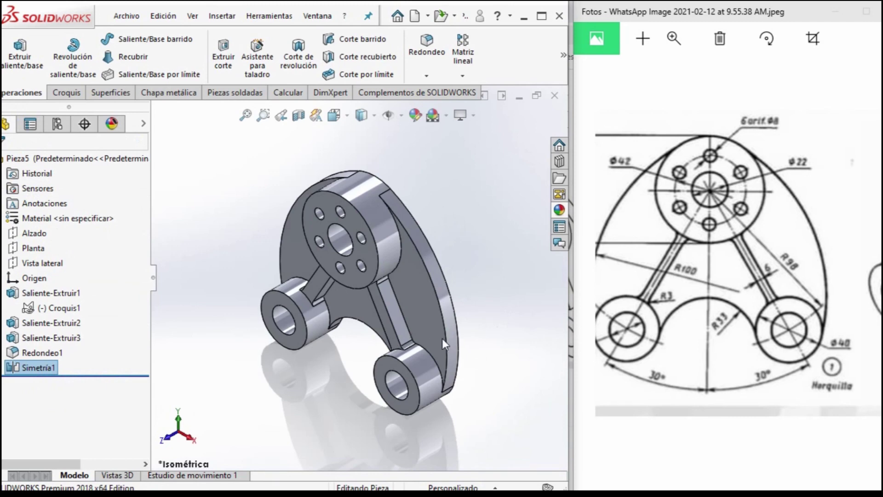
{"action": "scroll", "coordinate": [777, 205], "scroll_direction": "down", "scroll_amount": 1}
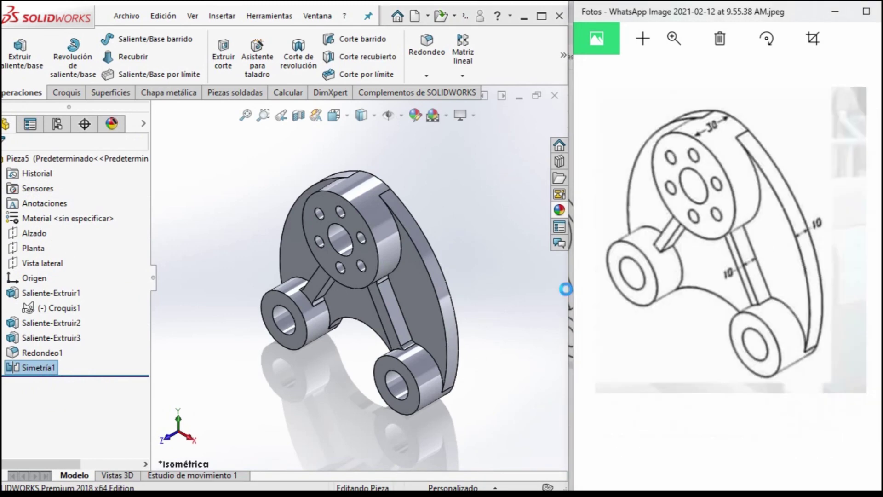